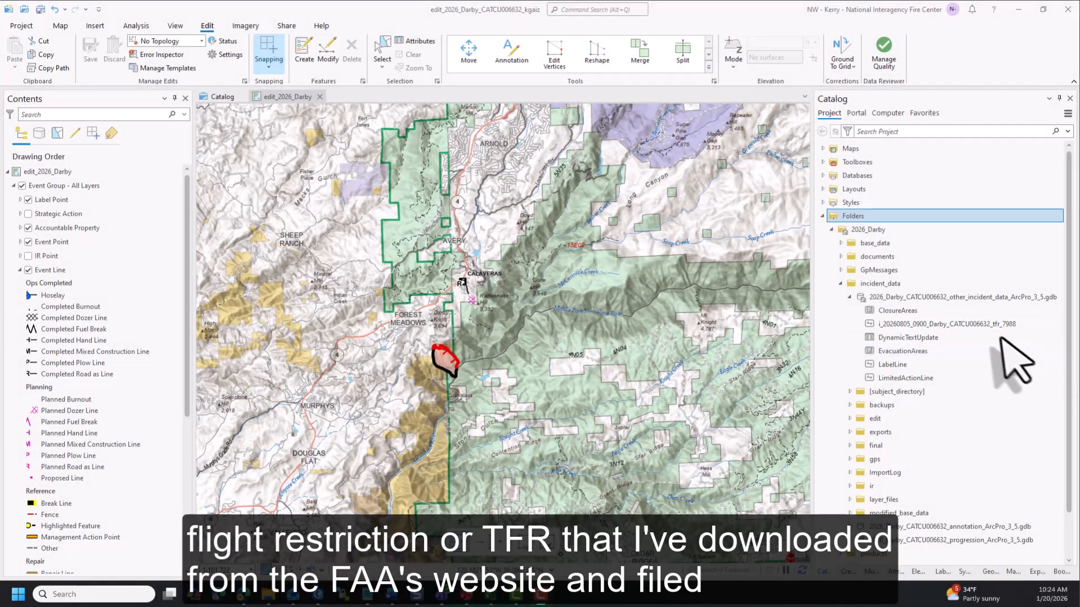
- Add the TFR feature class to the map and start a Temporary Flight Restriction feature with the comment NOTAM 7988
drag(995, 329, 756, 333)
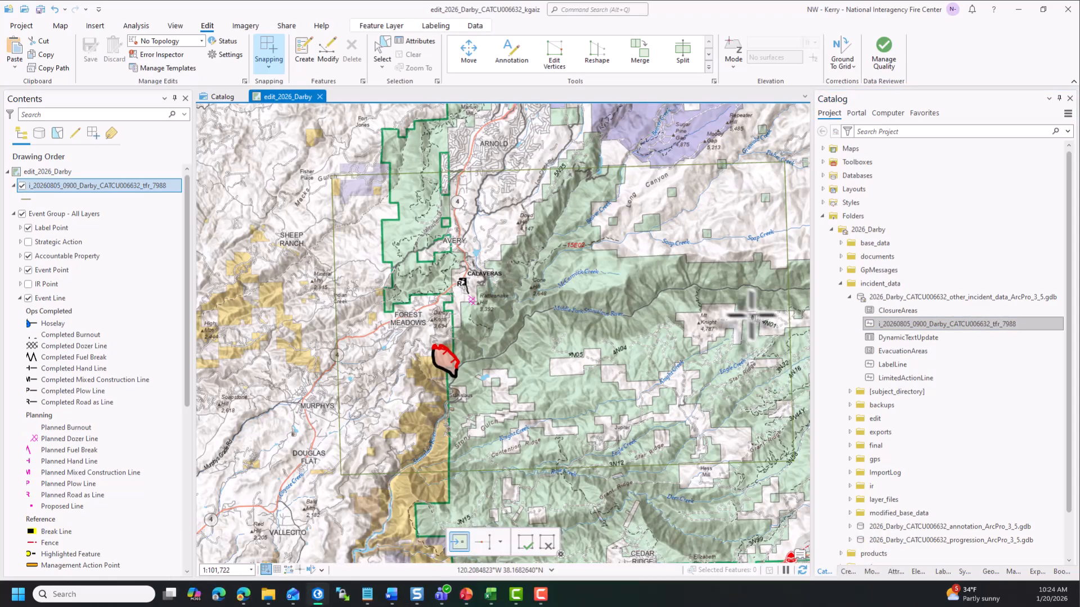
click(304, 53)
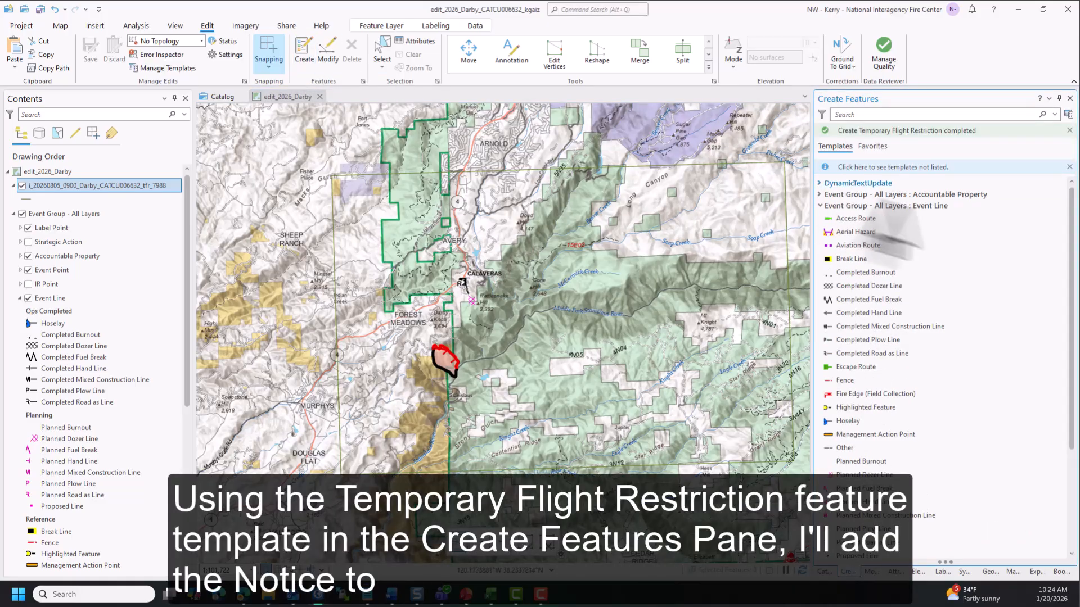
scroll(1063, 388, down, 5)
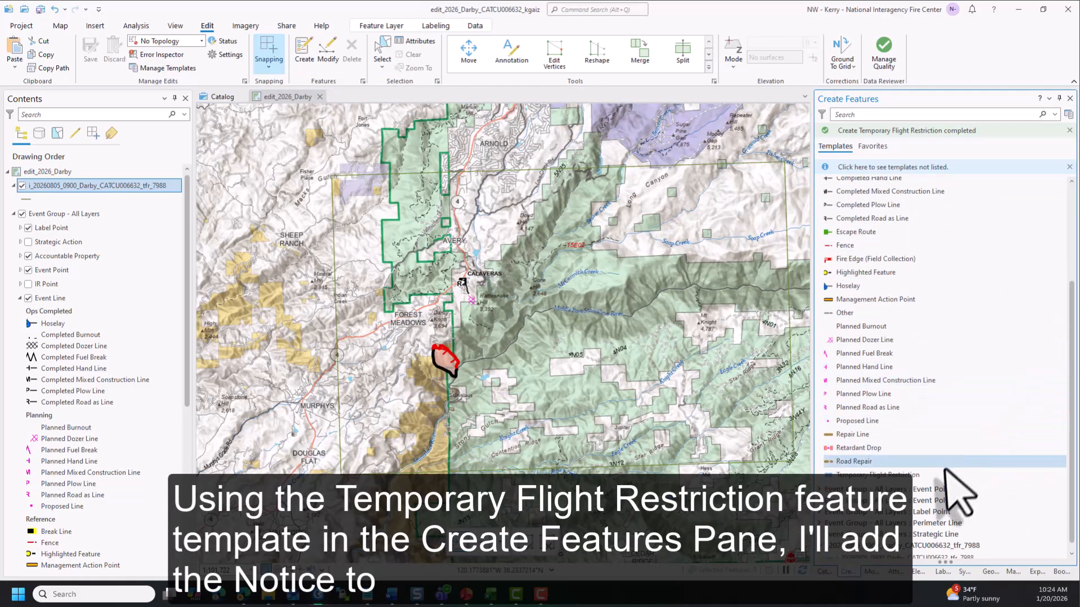
click(945, 475)
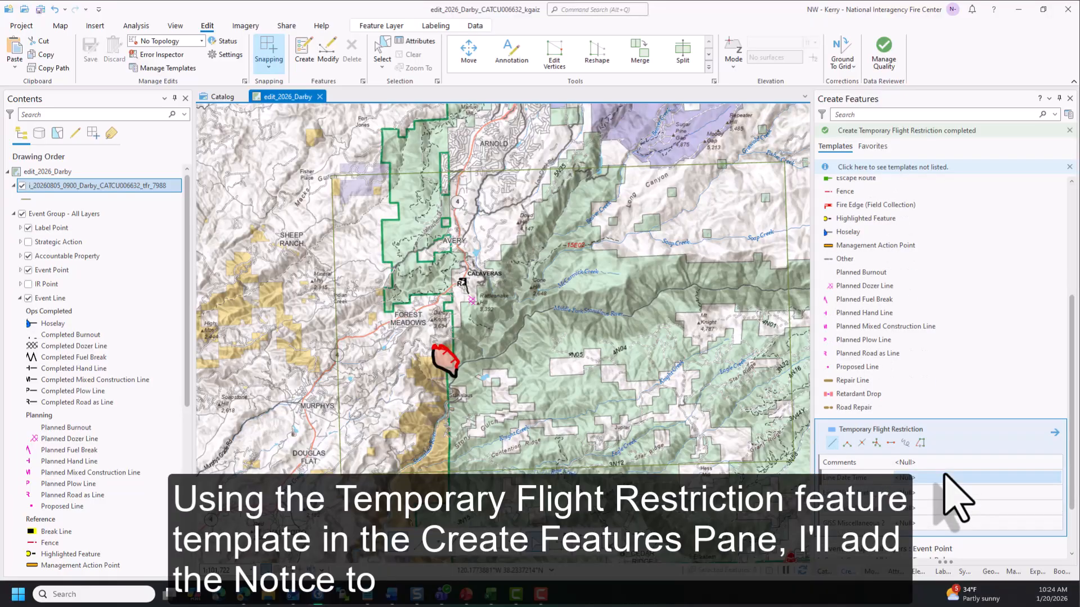
click(944, 436)
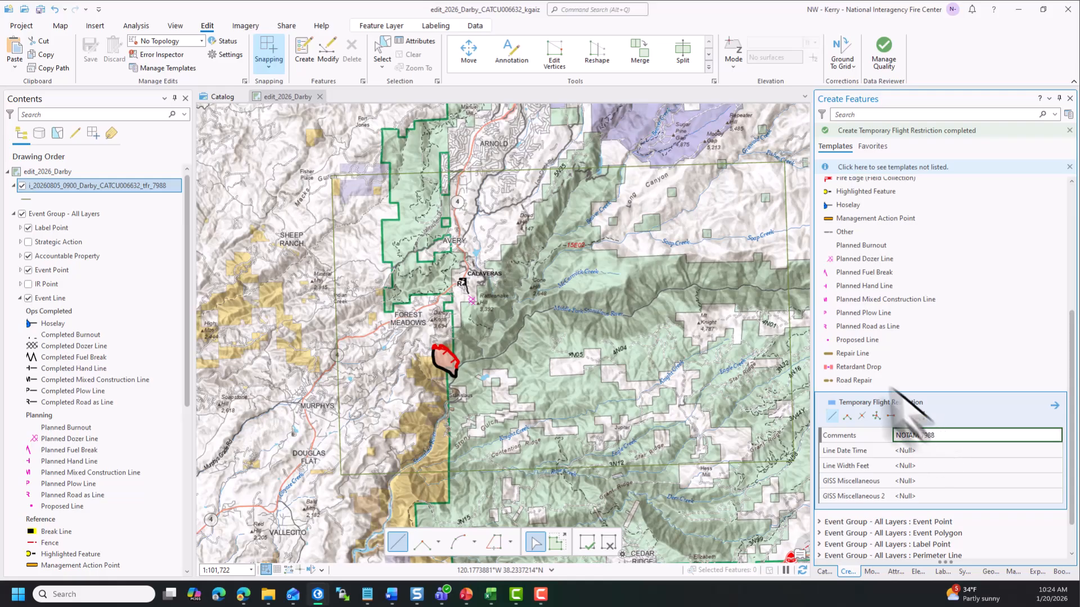
- Replace the sketch with the TFR polygon's outline and finish the new line feature
right_click(790, 346)
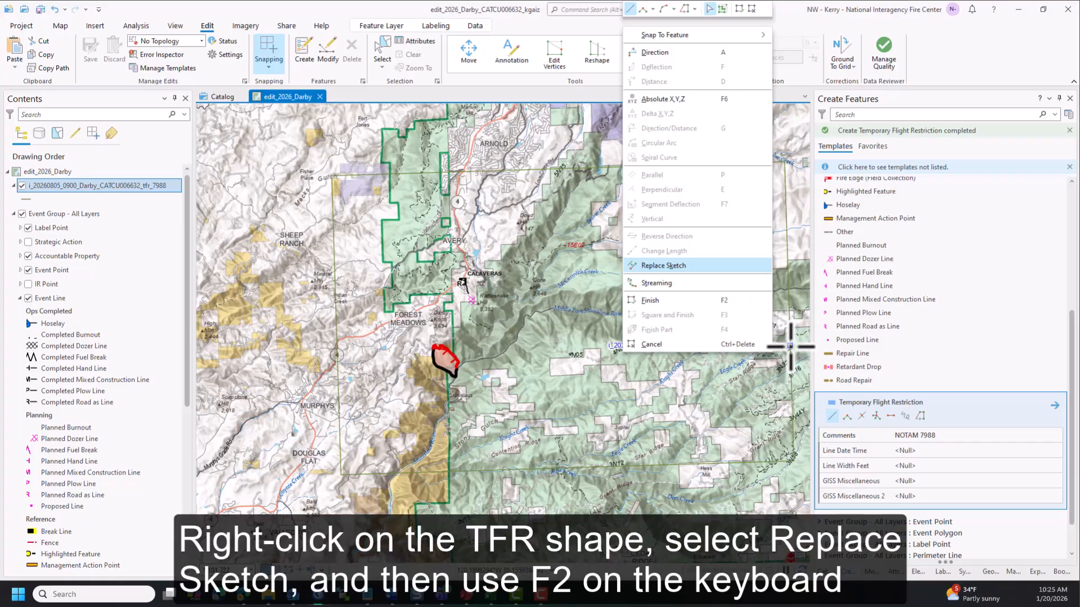
click(751, 267)
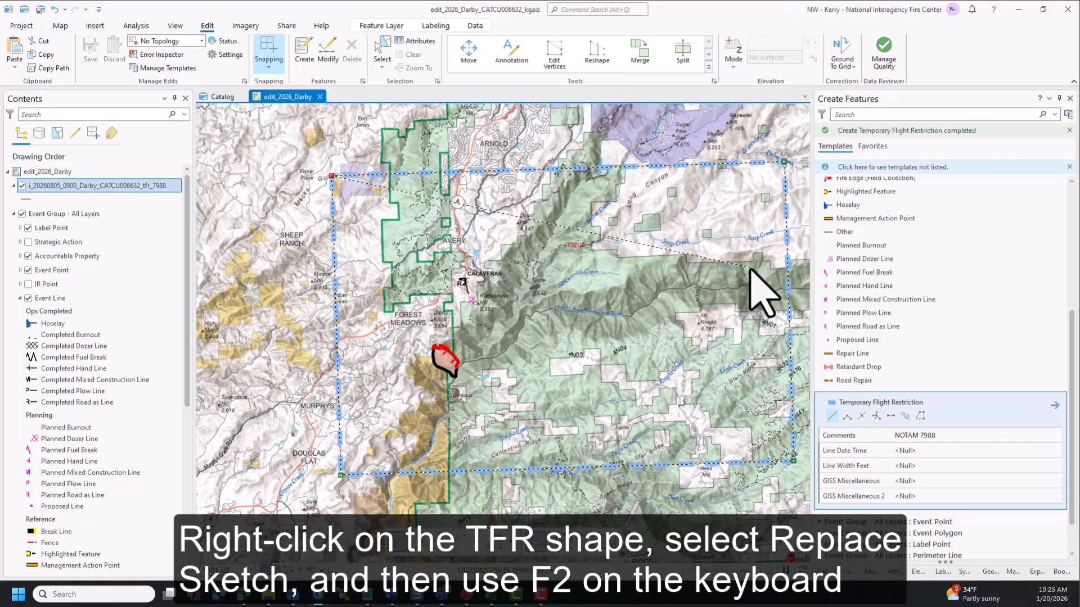
key(F2)
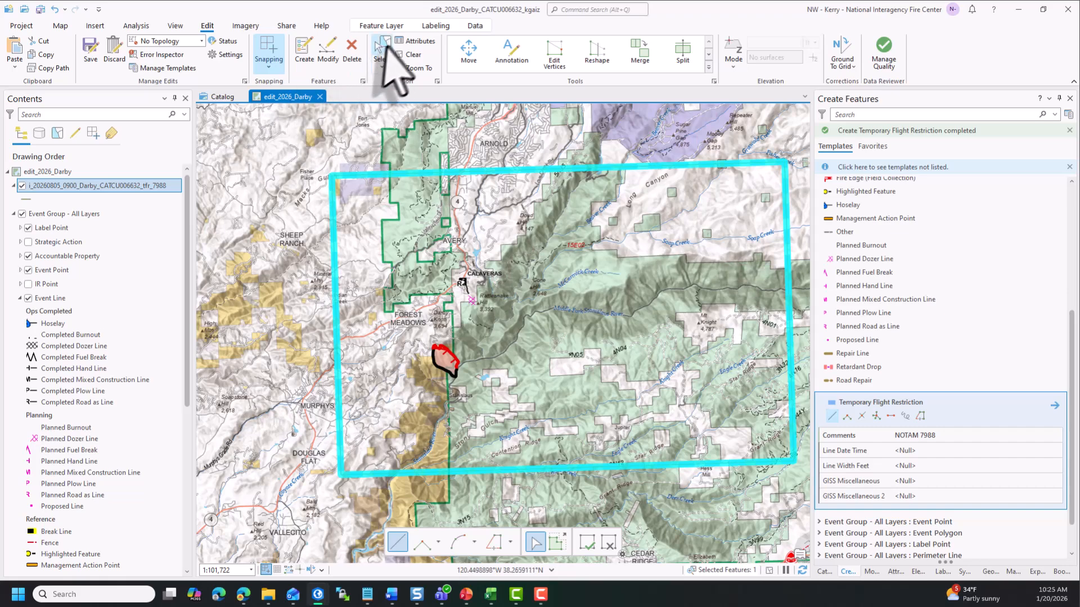
- Set the new TFR line's Feature Status to Approved and save all edits
click(416, 41)
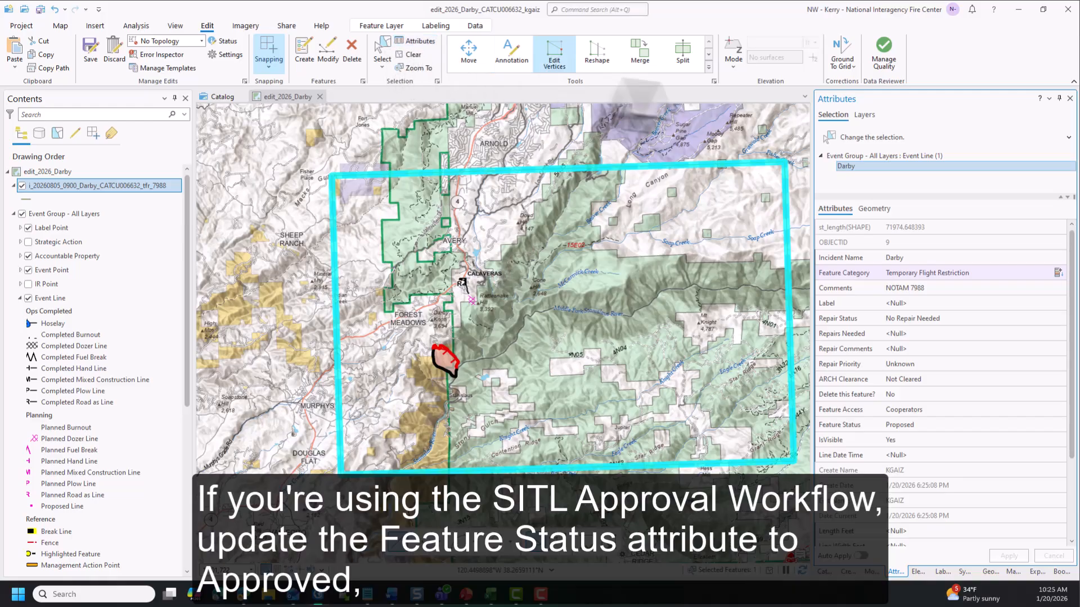
click(925, 428)
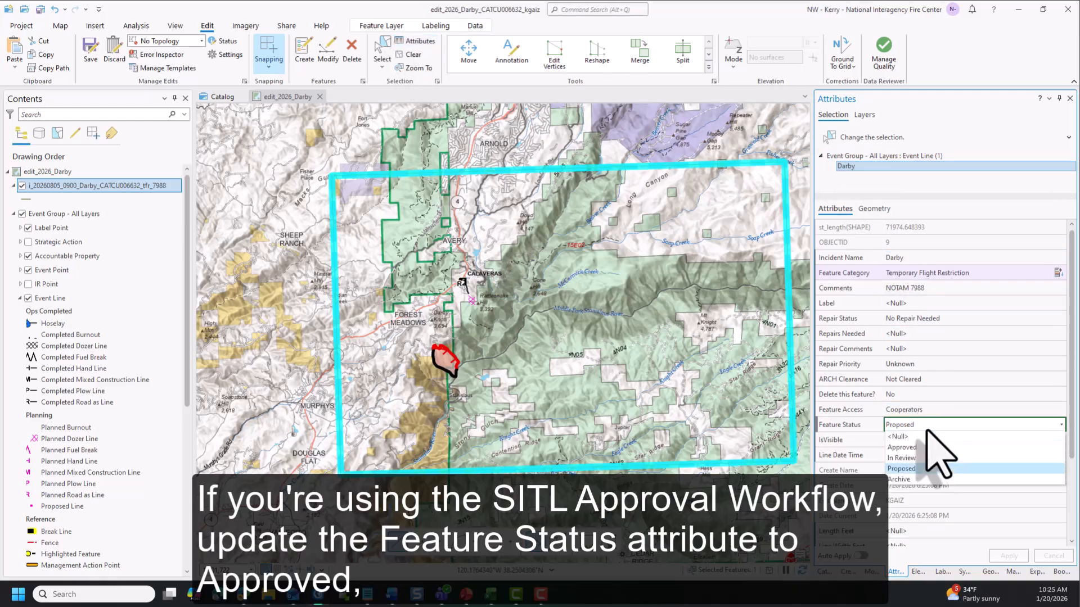
click(928, 455)
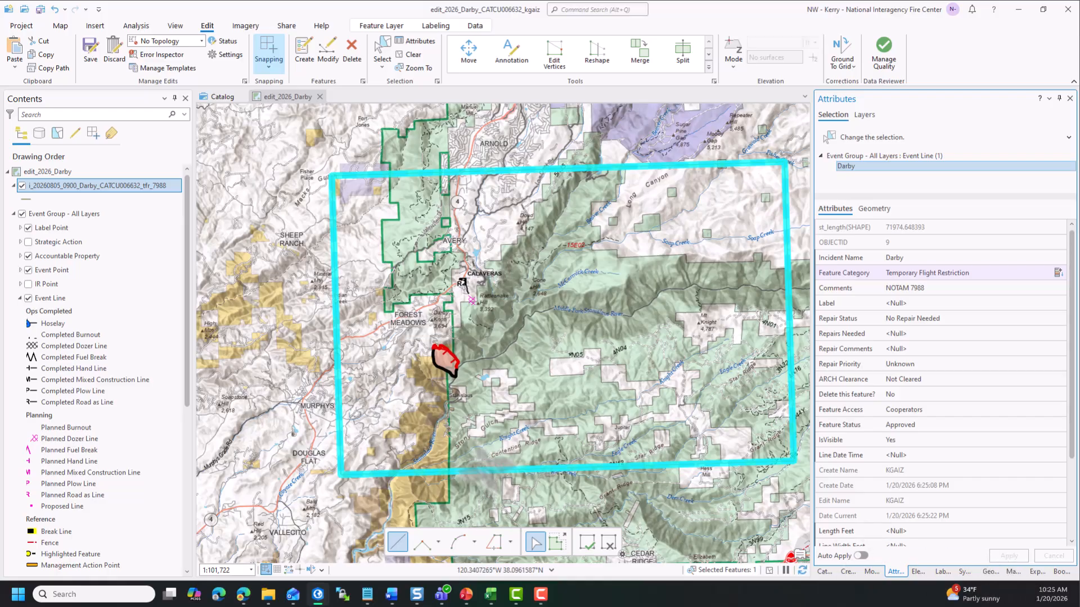
click(91, 49)
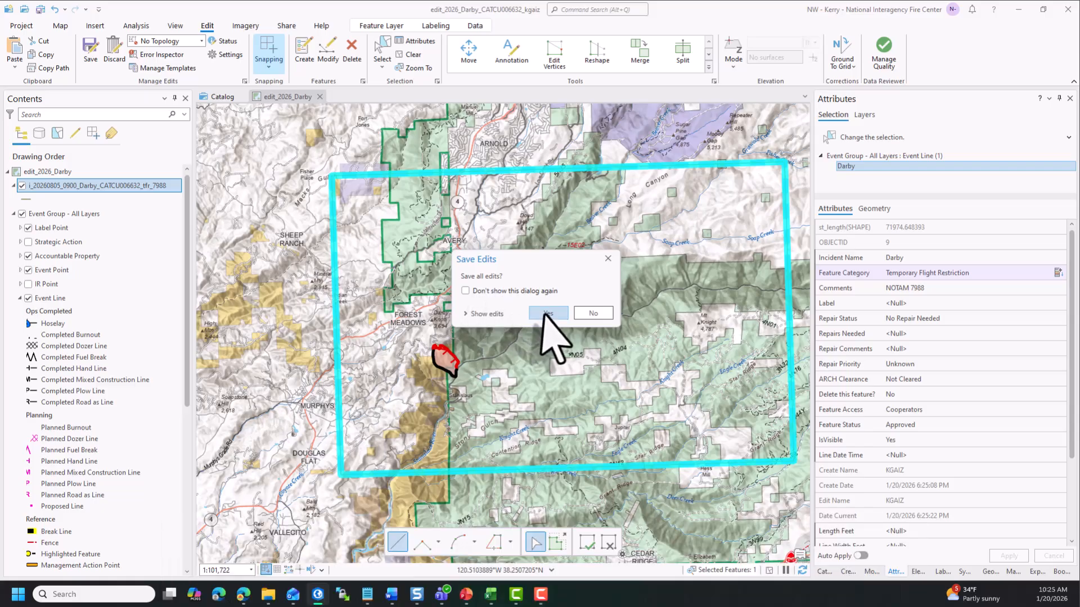
click(548, 314)
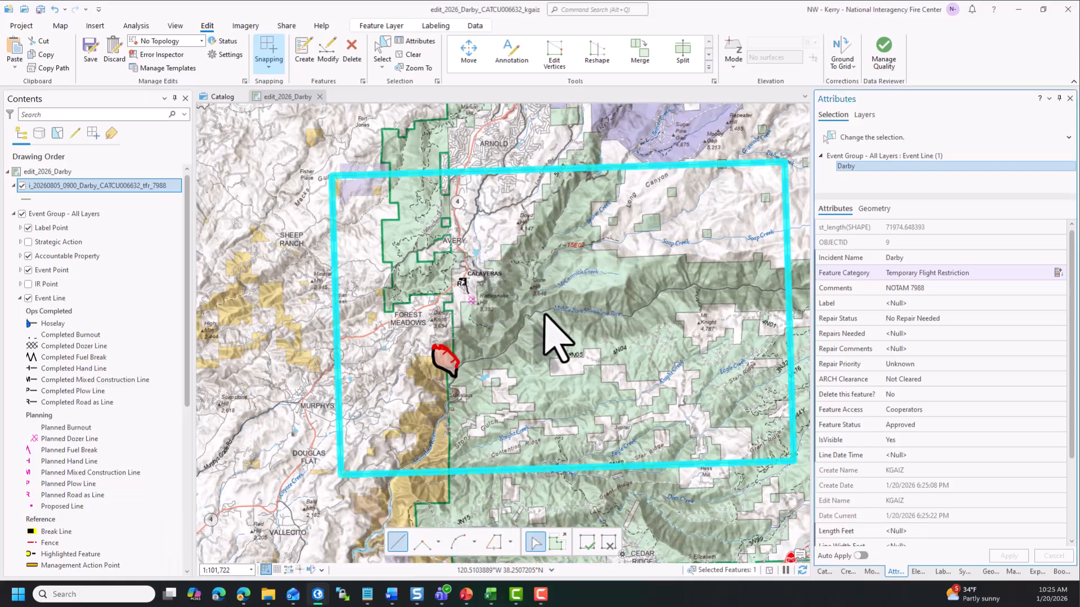
- Clear the selection and remove the TFR layer from the map
click(410, 54)
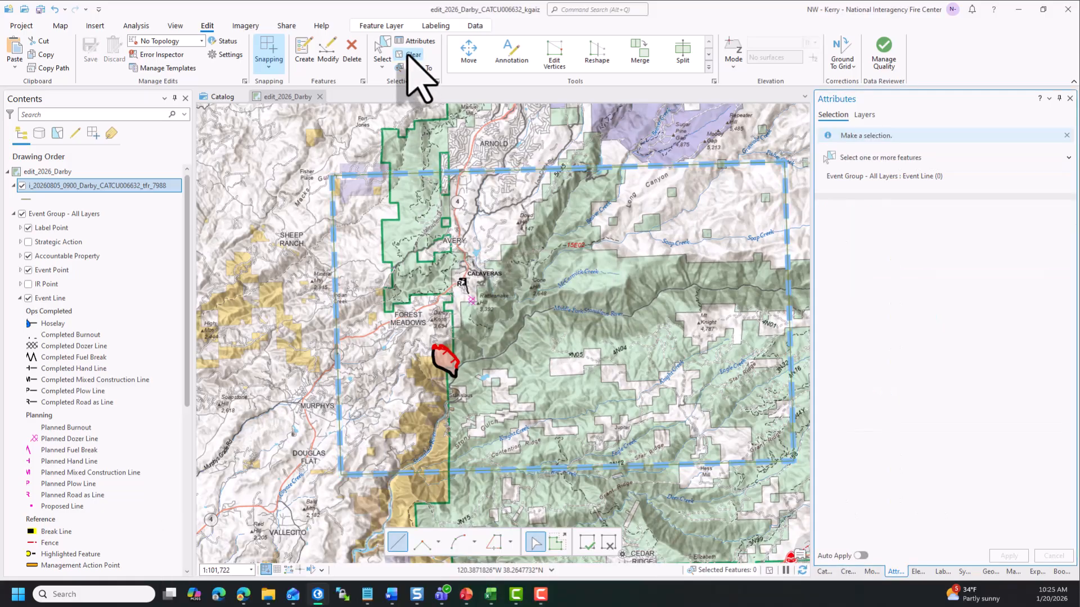
right_click(168, 188)
click(186, 161)
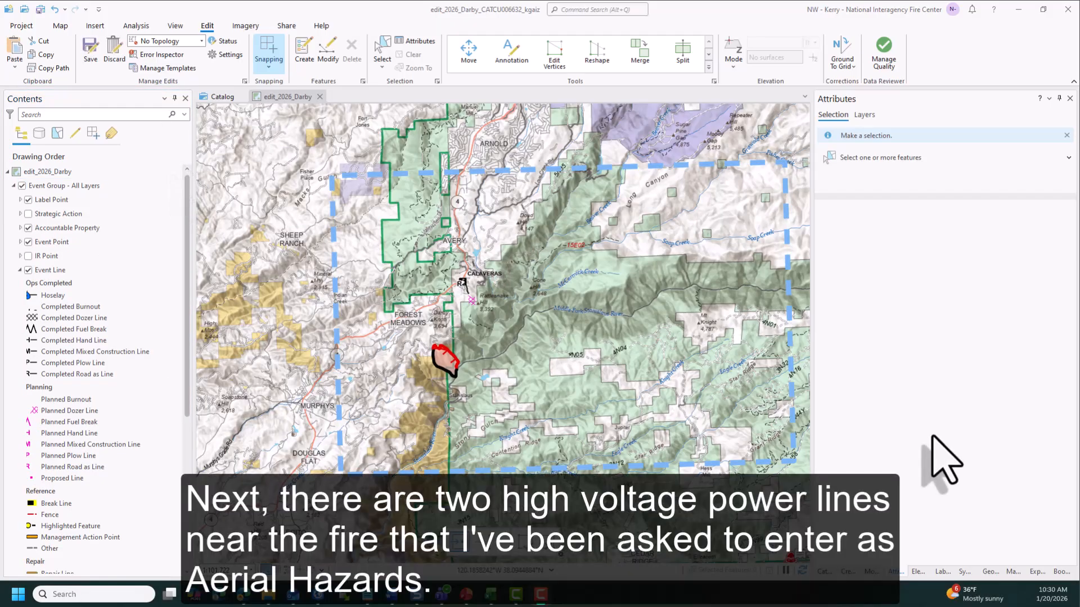
- Add Flight Hazards.lyrx from the base_data vector folder to the edit map
click(824, 574)
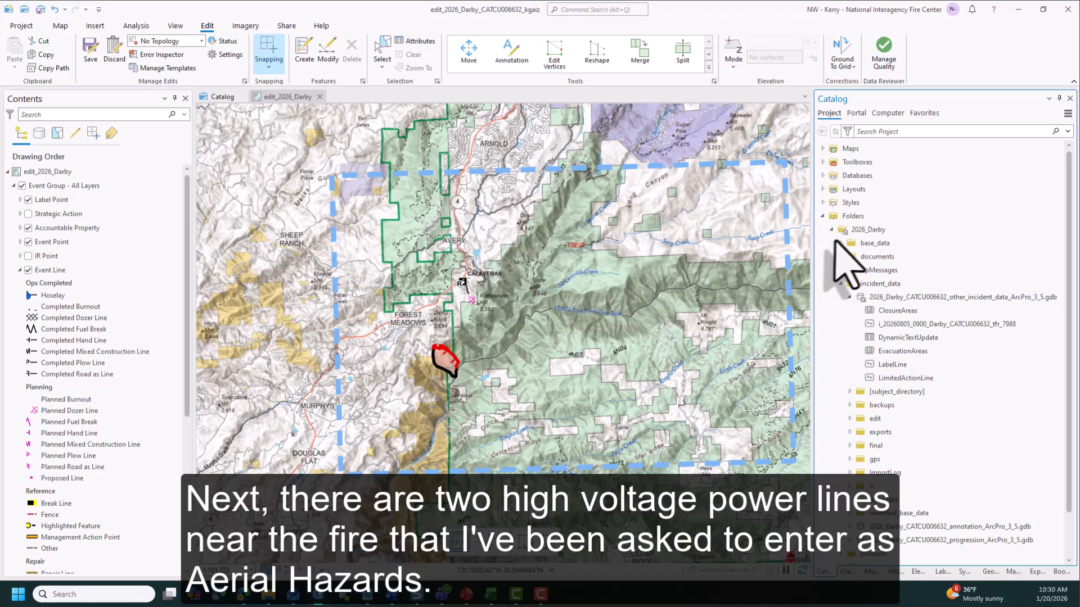
click(840, 243)
click(922, 337)
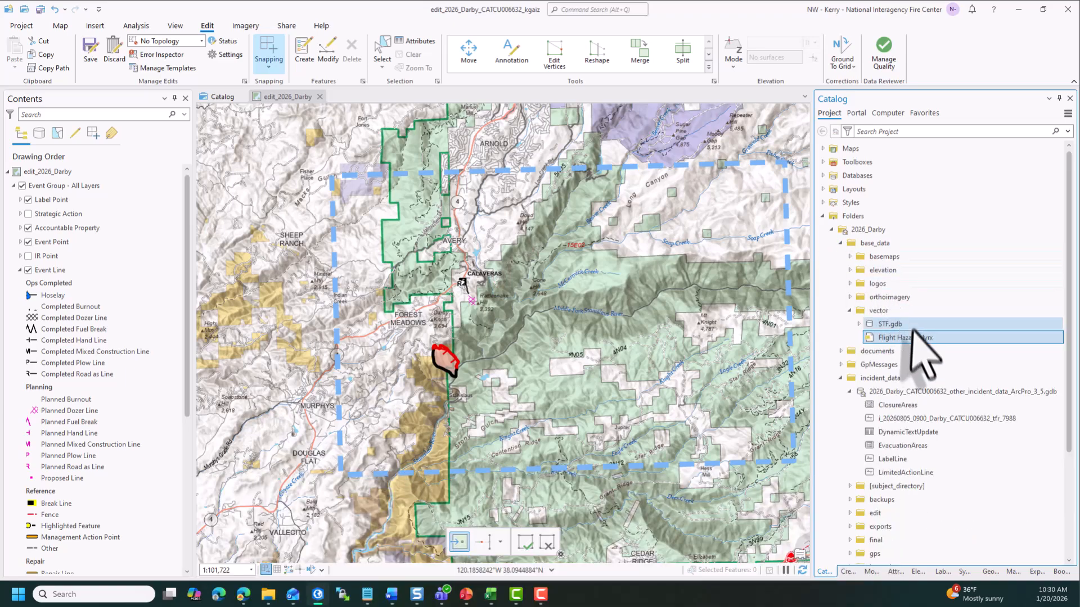
mouse_move(915, 341)
mouse_down()
mouse_move(852, 301)
mouse_move(805, 338)
mouse_move(795, 310)
mouse_up()
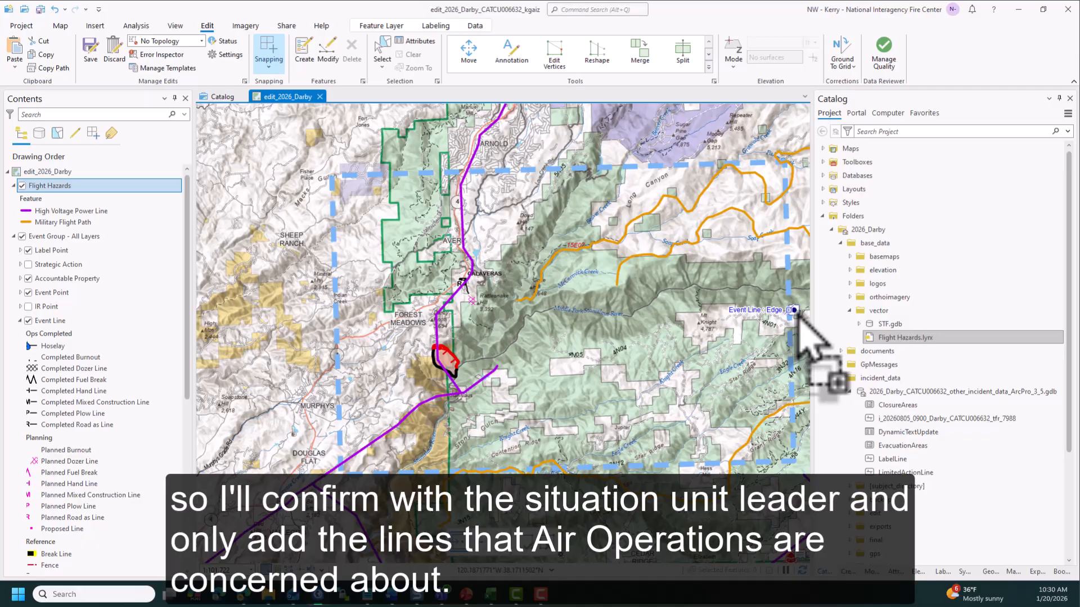
- Select the two high voltage power lines that intersect the TFR area
click(385, 52)
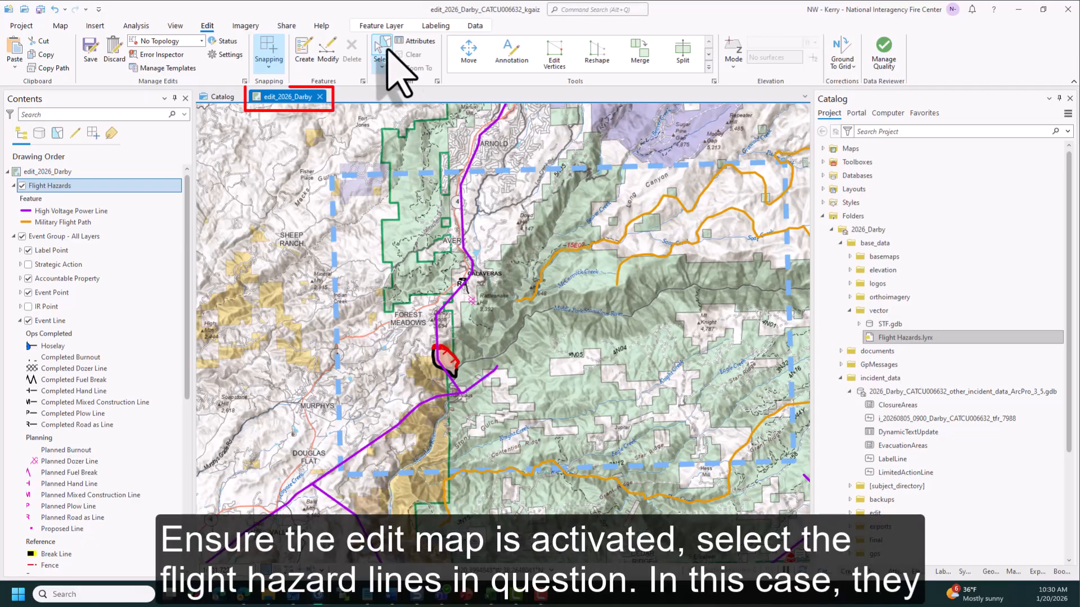
click(463, 214)
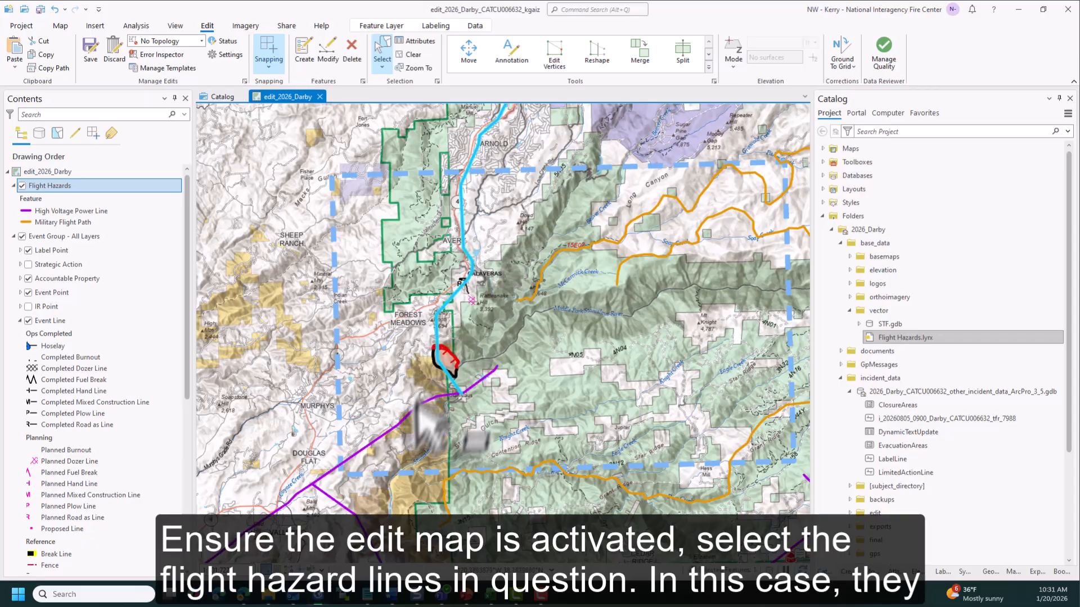
shift+click(412, 417)
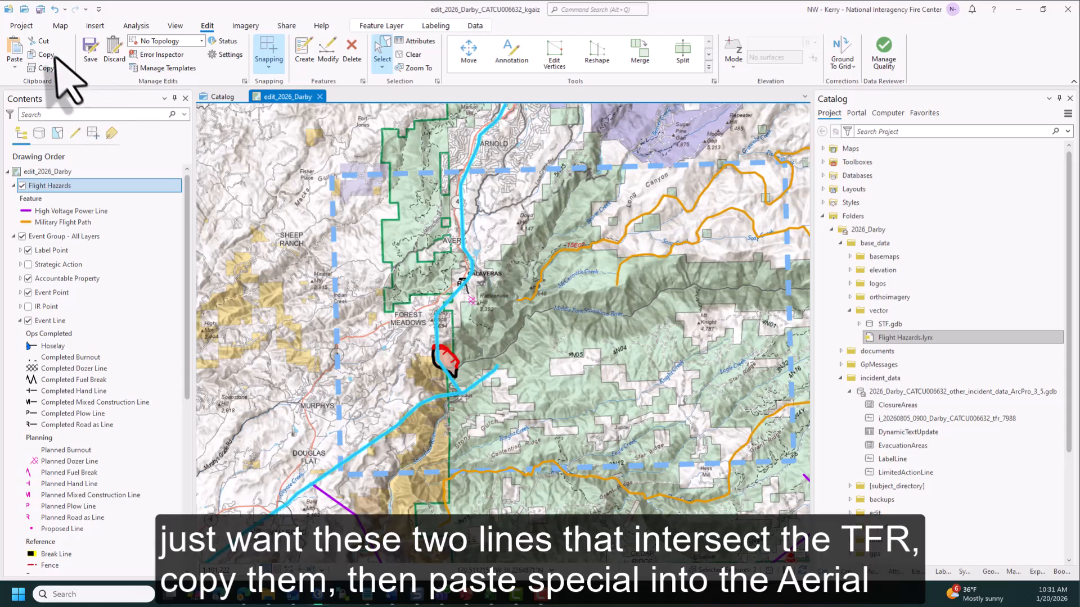
- Paste special the selected power lines into the Aerial Hazard template, keeping source attribute values
click(15, 66)
click(12, 83)
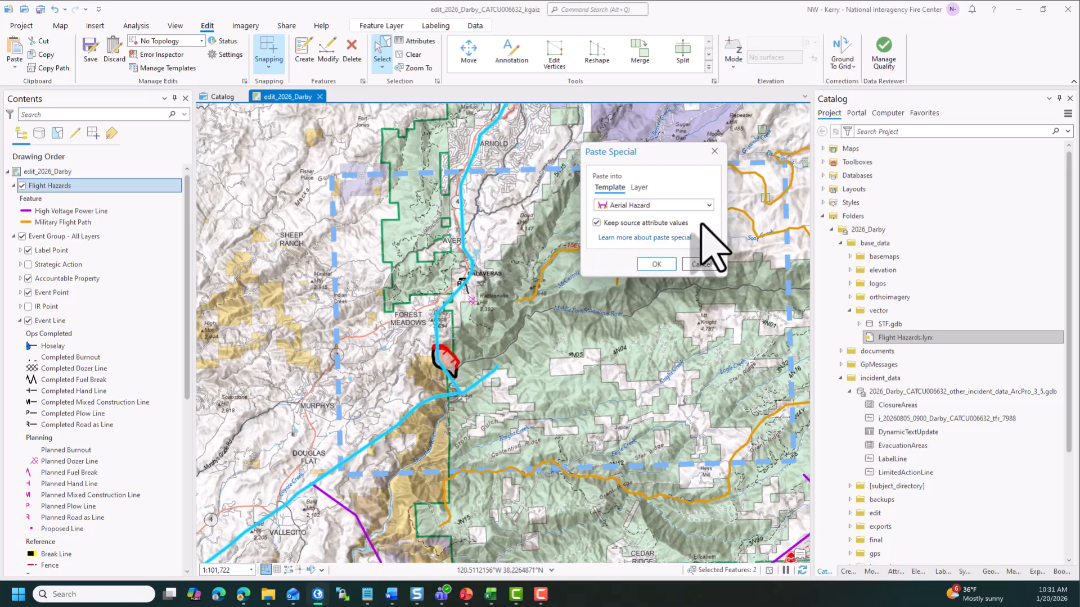
click(665, 264)
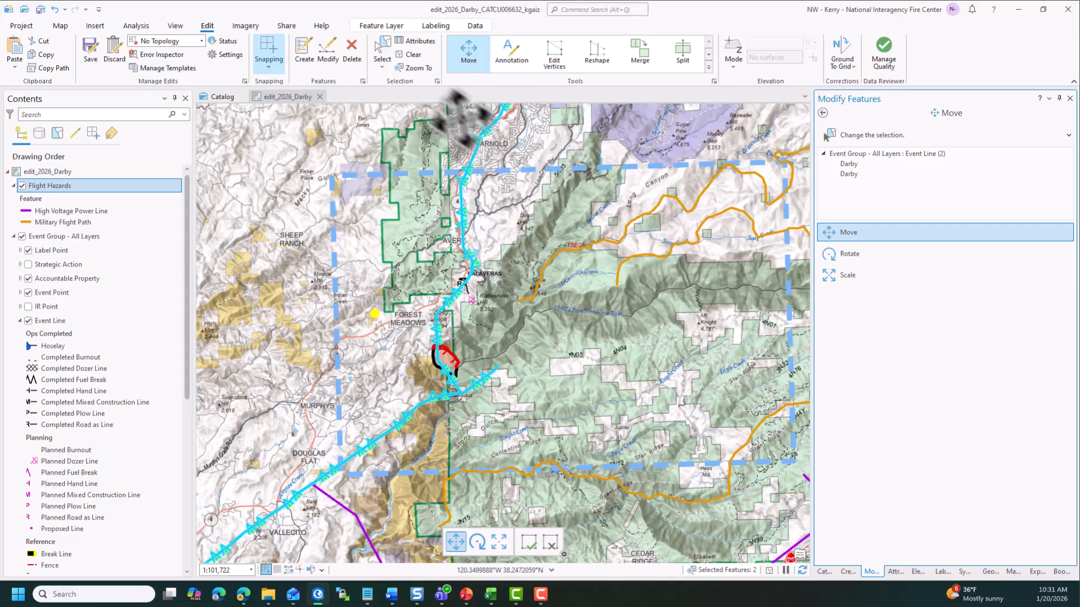
- Set the Comments of both pasted Aerial Hazard lines to High Voltage Power Lines
click(429, 41)
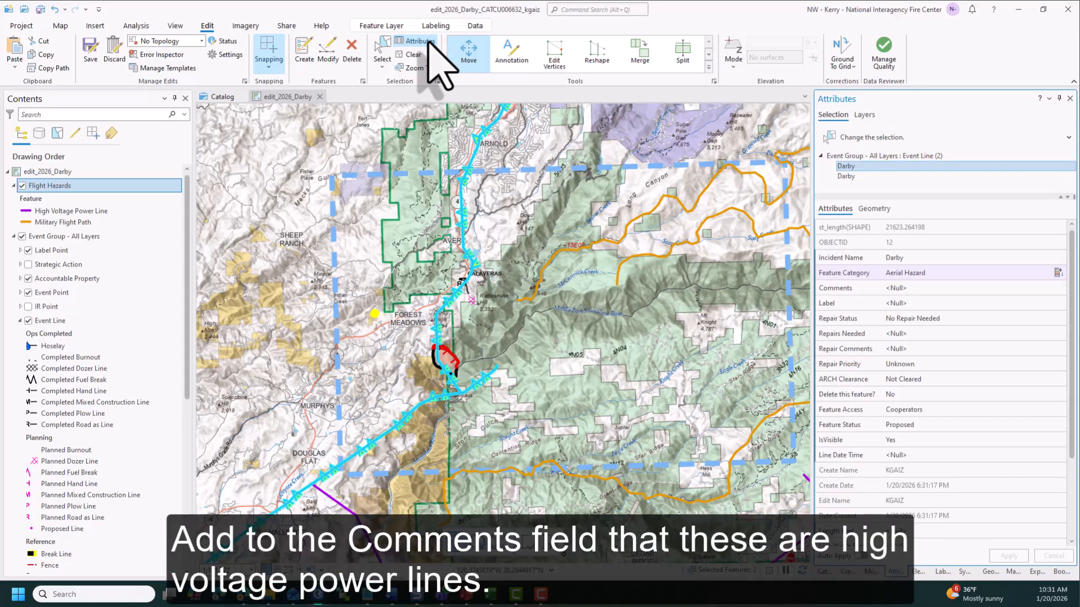
click(900, 156)
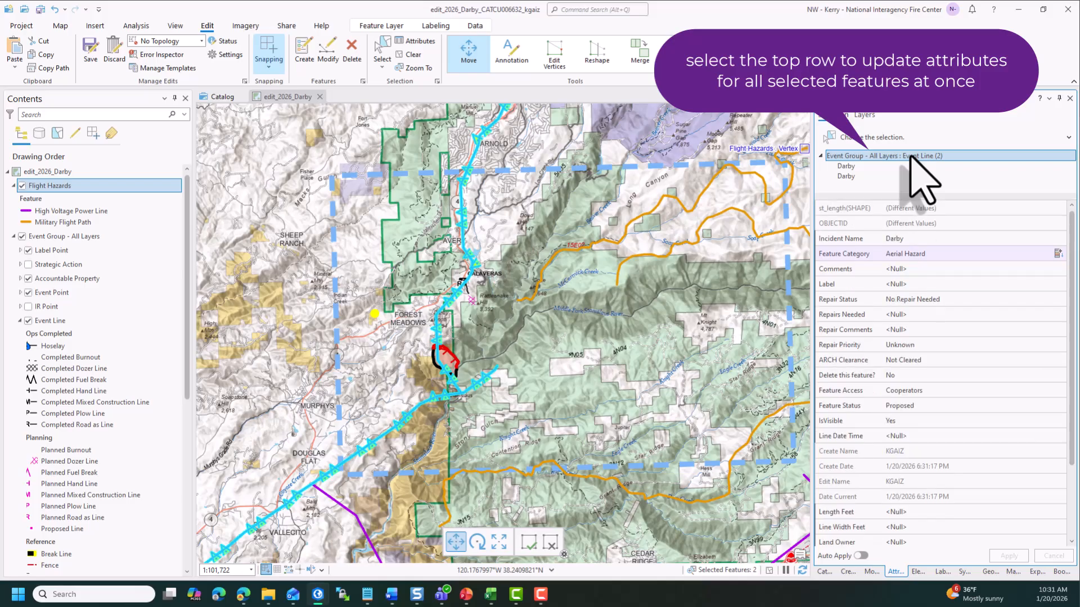
click(912, 269)
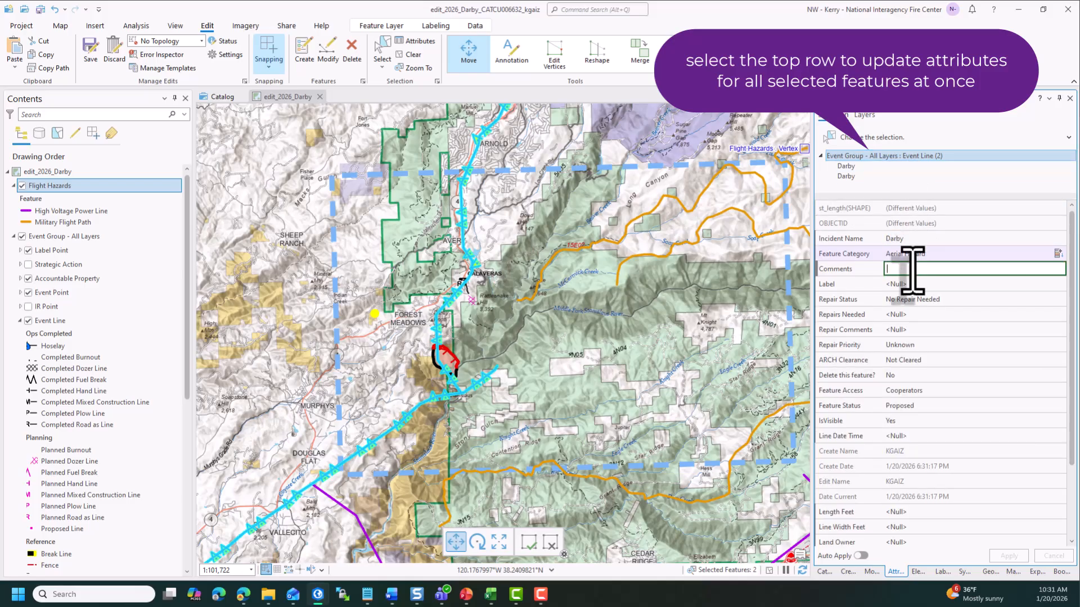
text(High V)
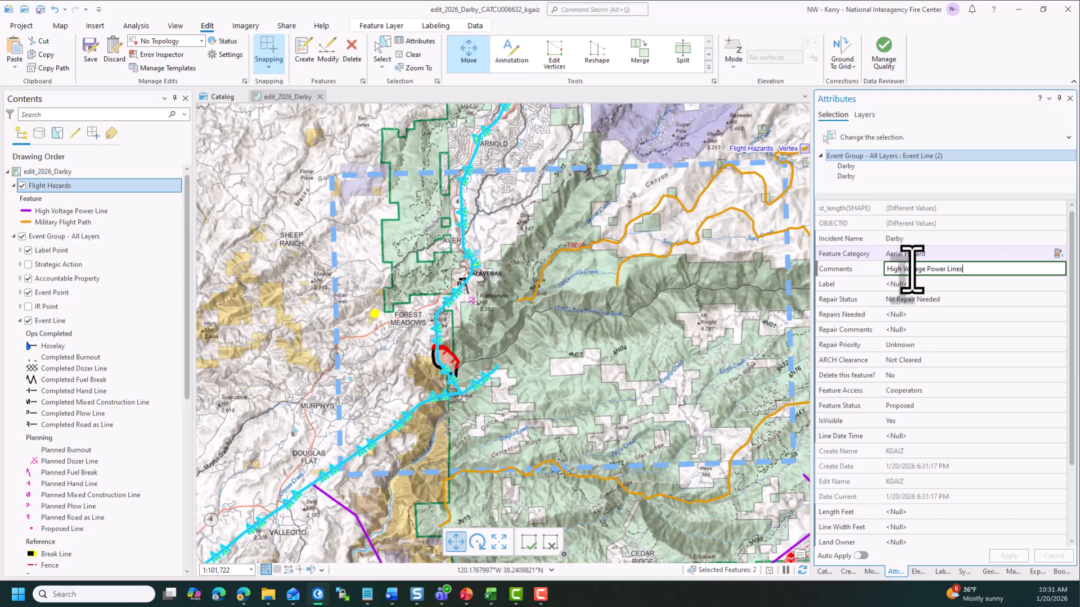
text(oltage Power Lines)
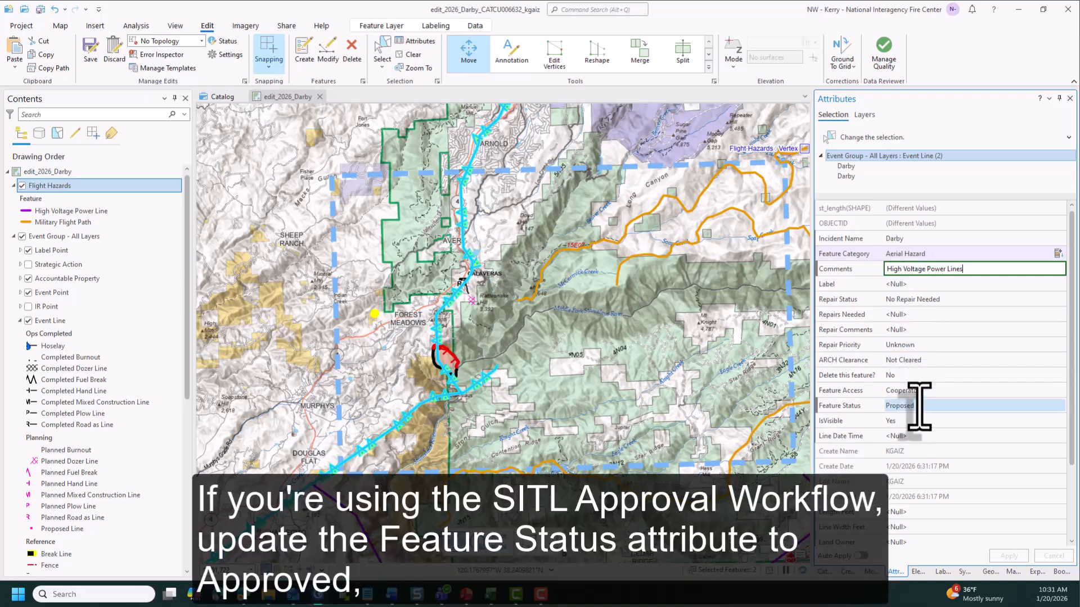
- Set both lines' Feature Status to Approved, apply the change, and save all edits
click(919, 407)
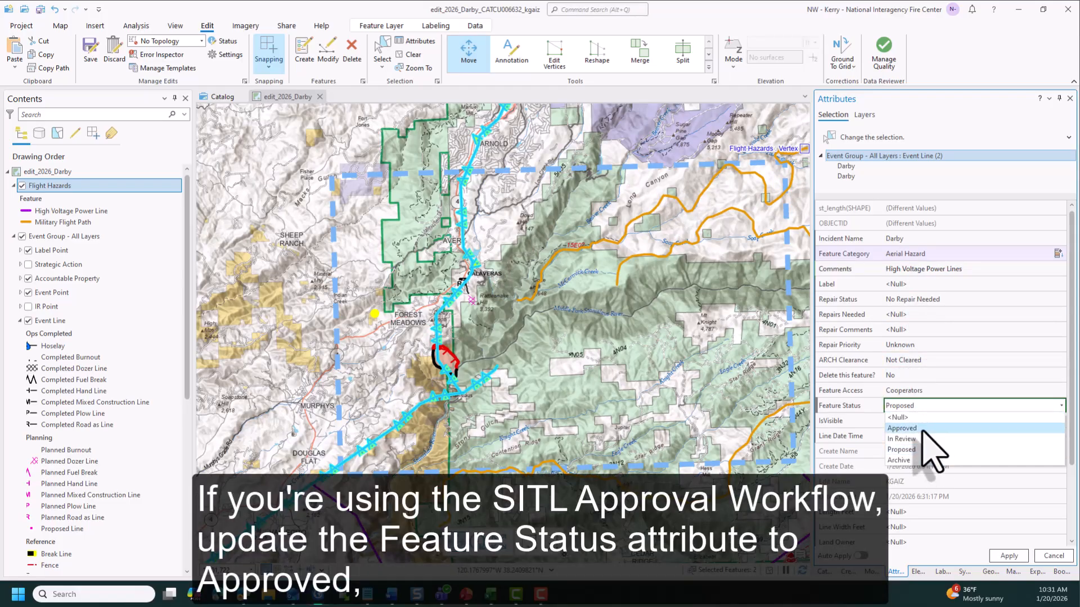
click(919, 428)
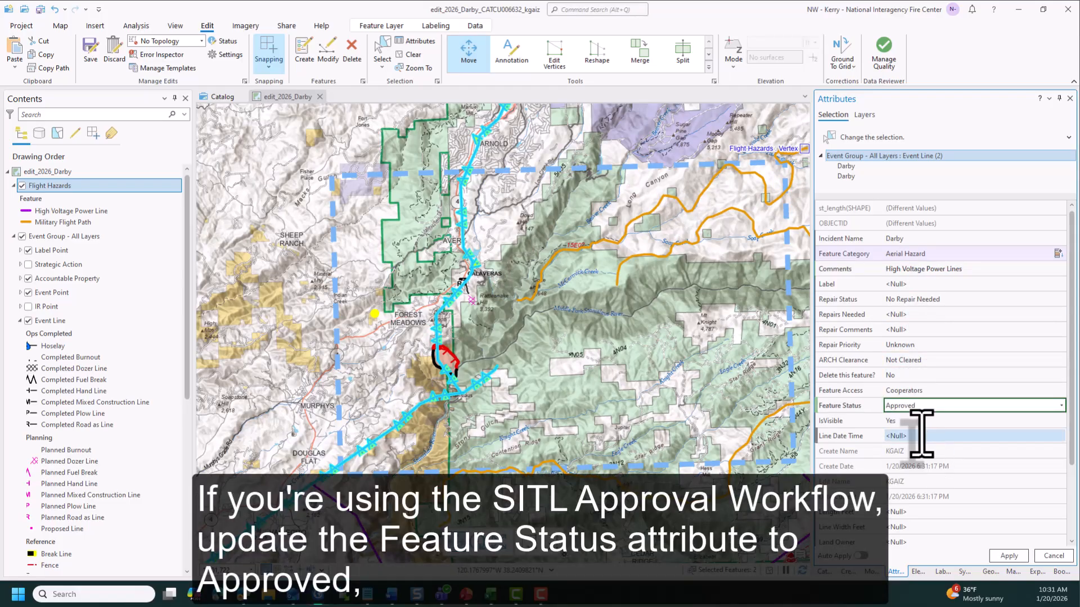
click(1008, 556)
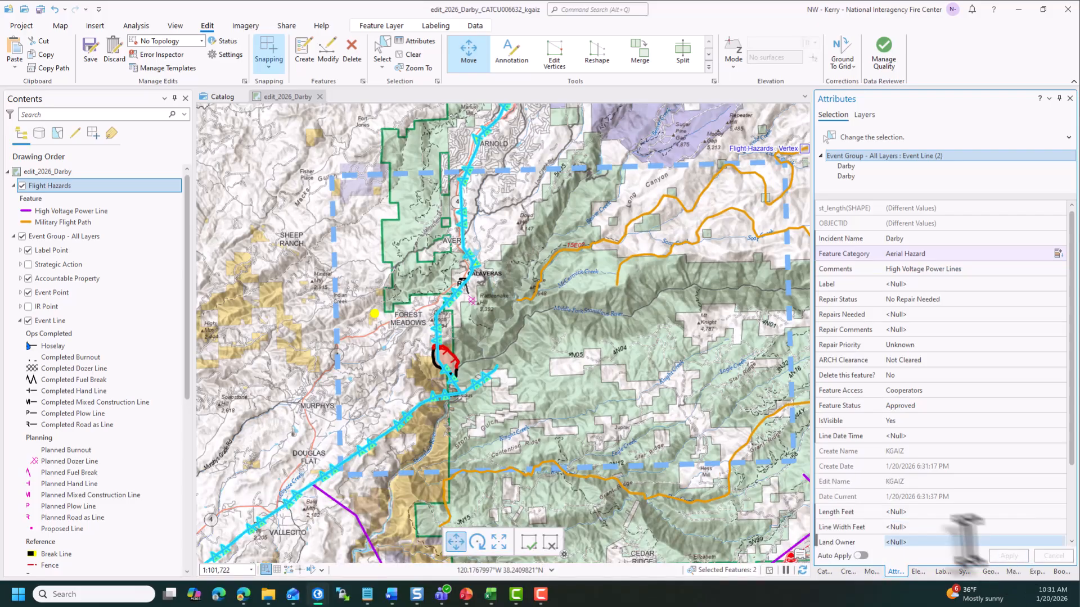
click(91, 54)
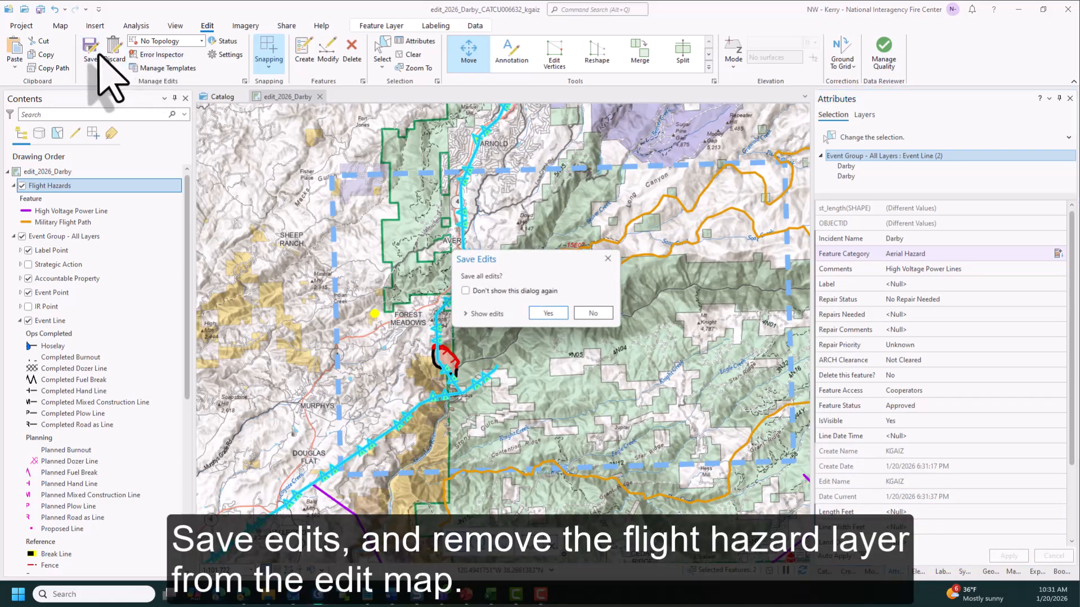
click(541, 314)
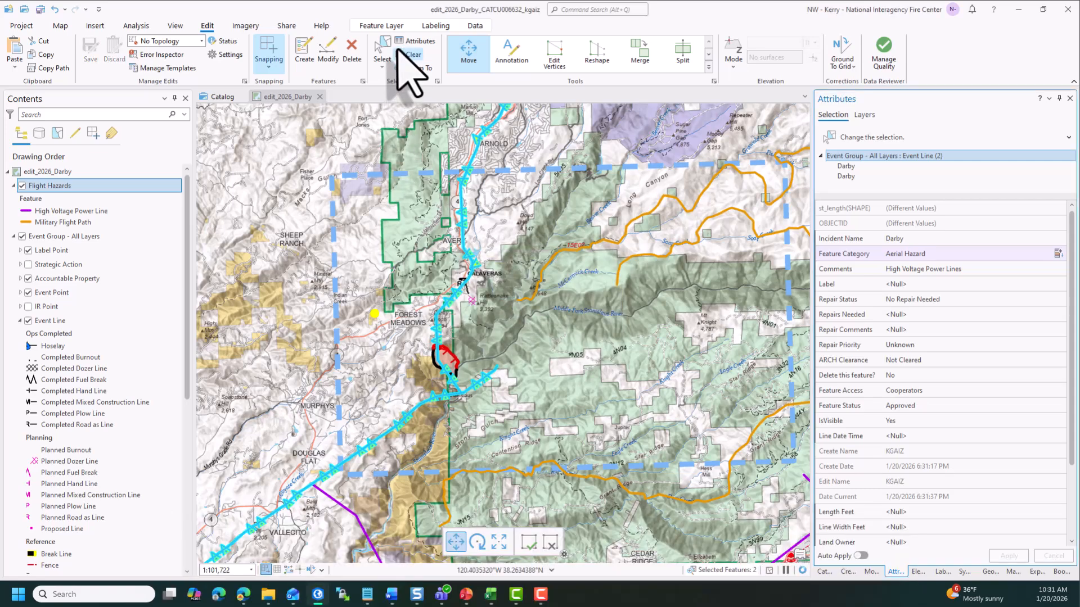
- Clear the selection and remove the Flight Hazards layer from the map
click(400, 53)
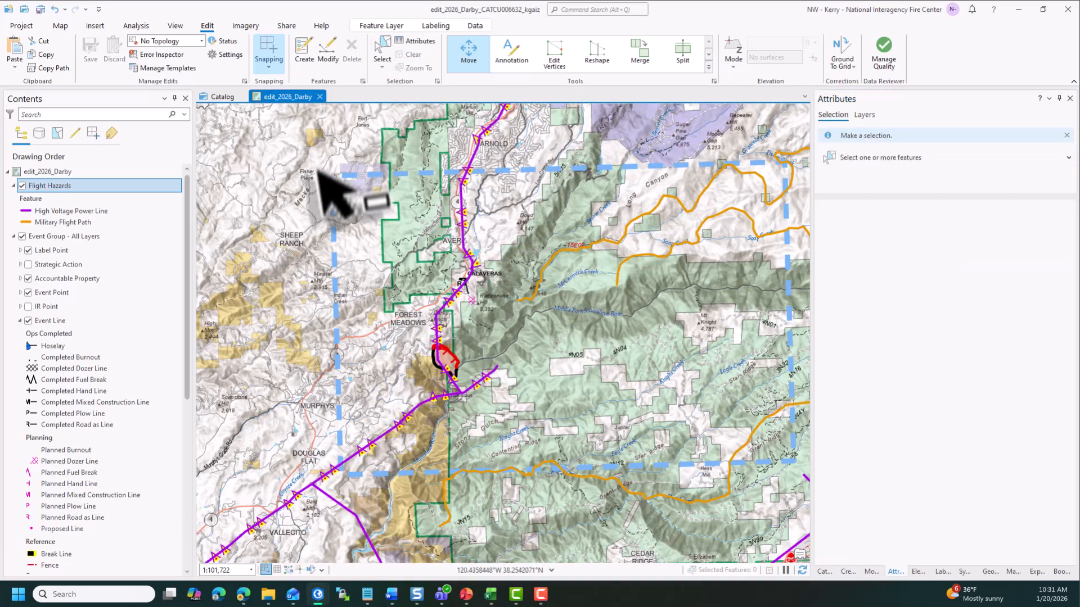
right_click(126, 186)
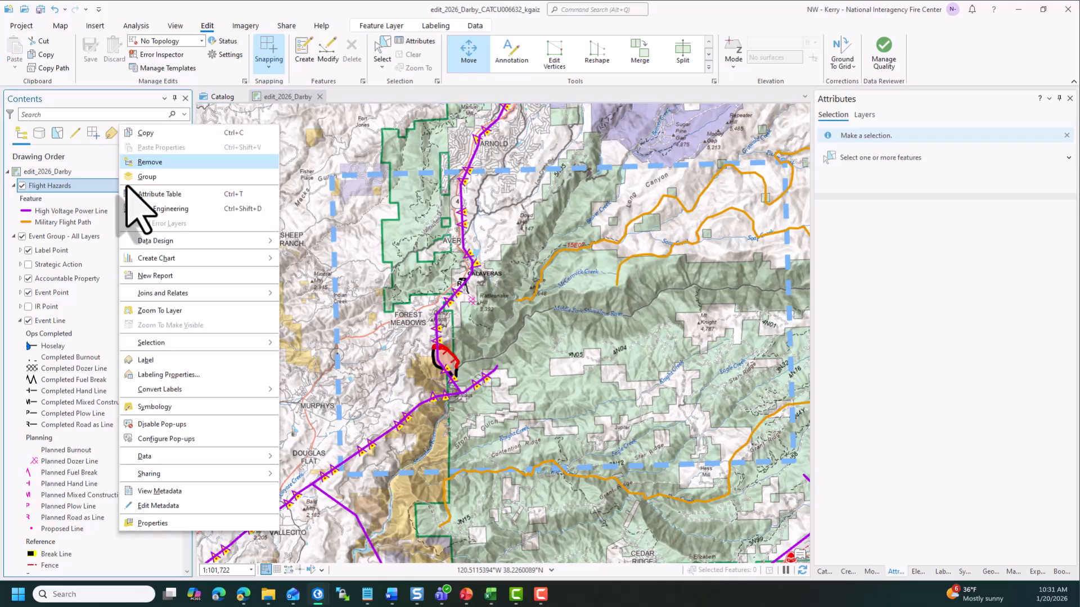
key(Escape)
key(Delete)
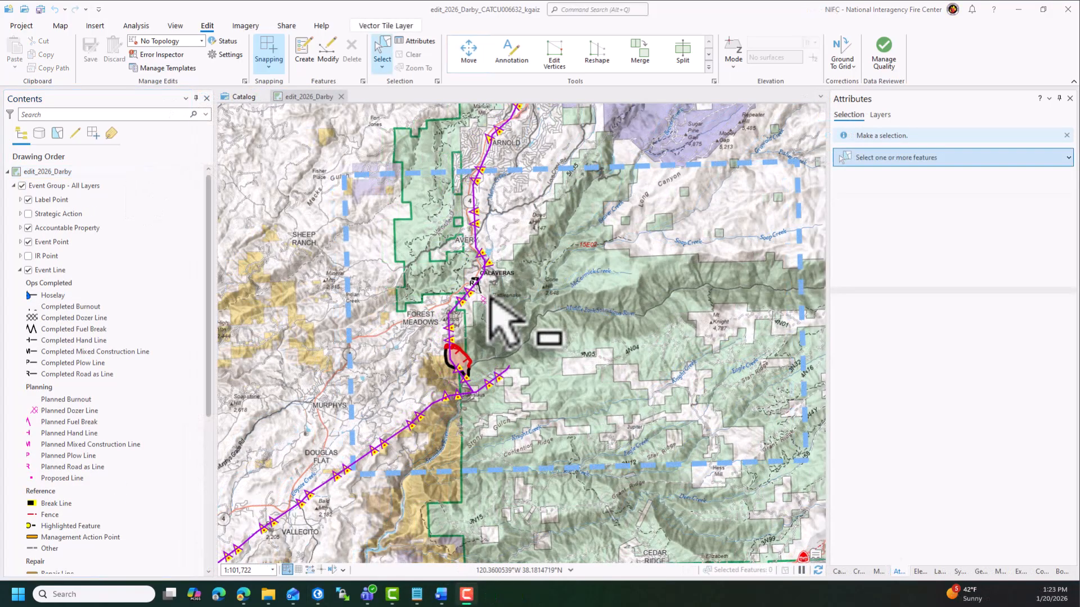
- Add the Event Group Feature Status 2026 layer file to the map, placing it below Event Group - All Layers
scroll(487, 297, up, 6)
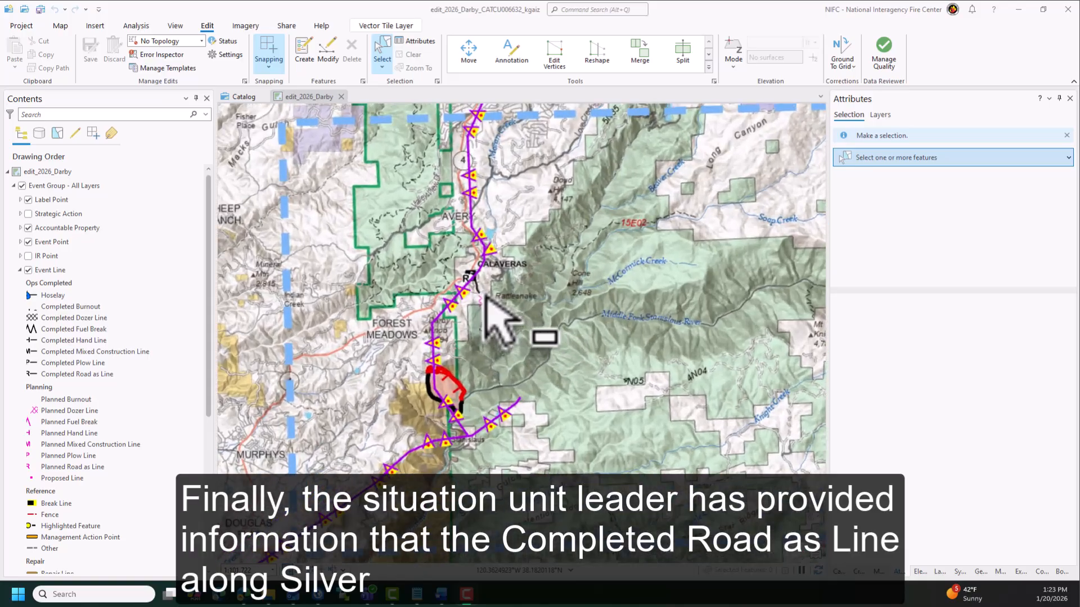
scroll(487, 297, up, 2)
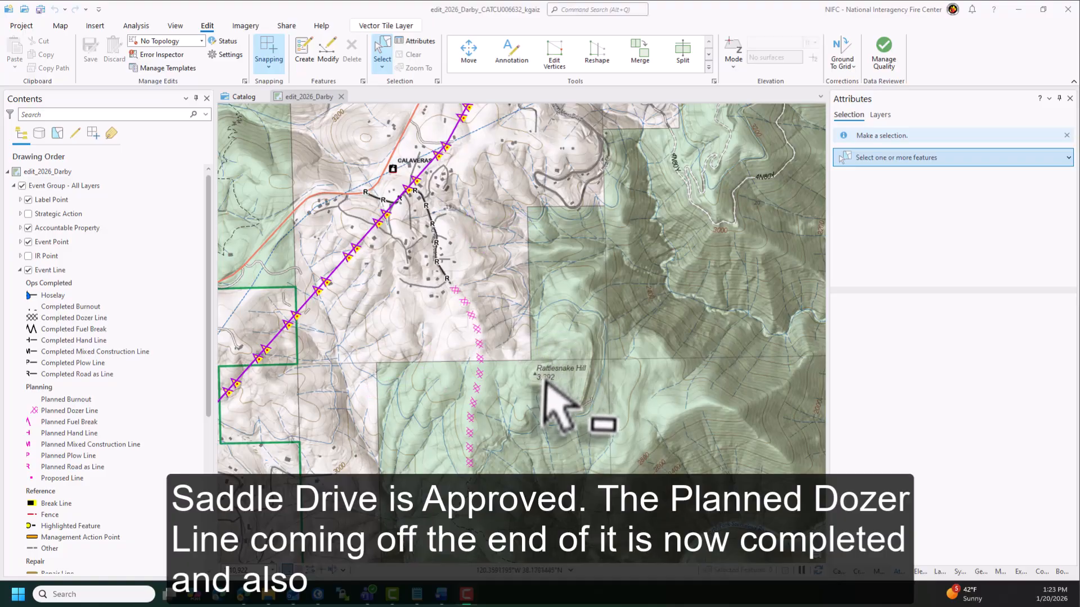
drag(552, 398, 530, 253)
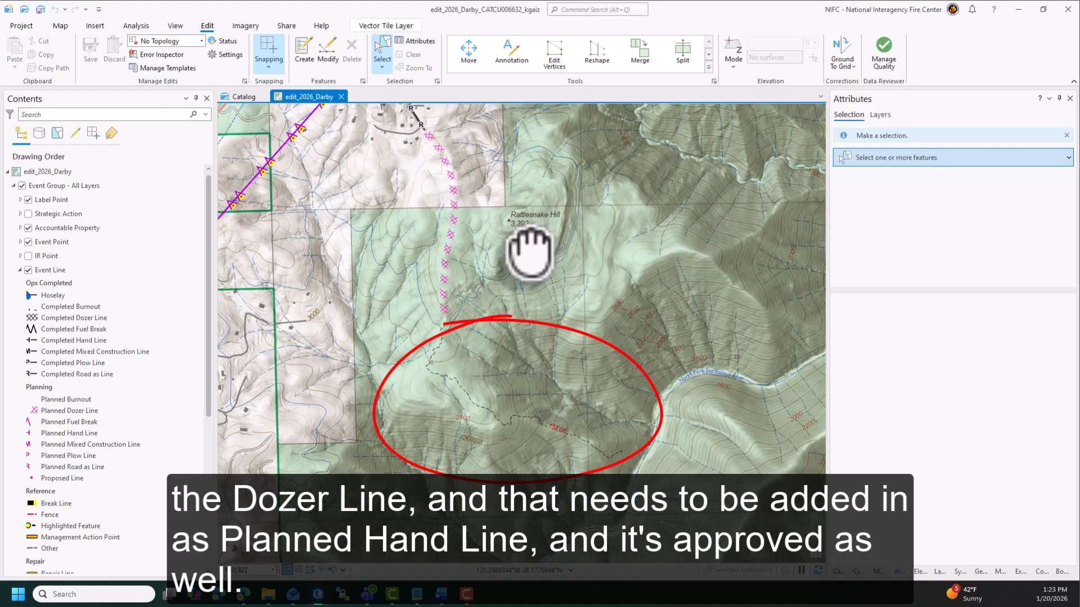
click(837, 573)
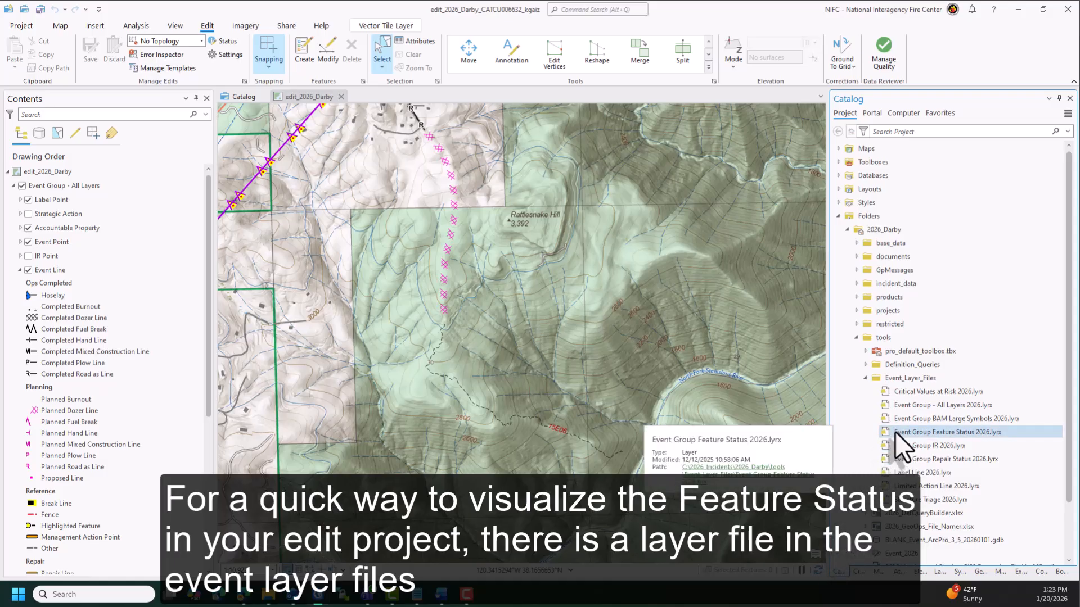
drag(895, 432, 112, 214)
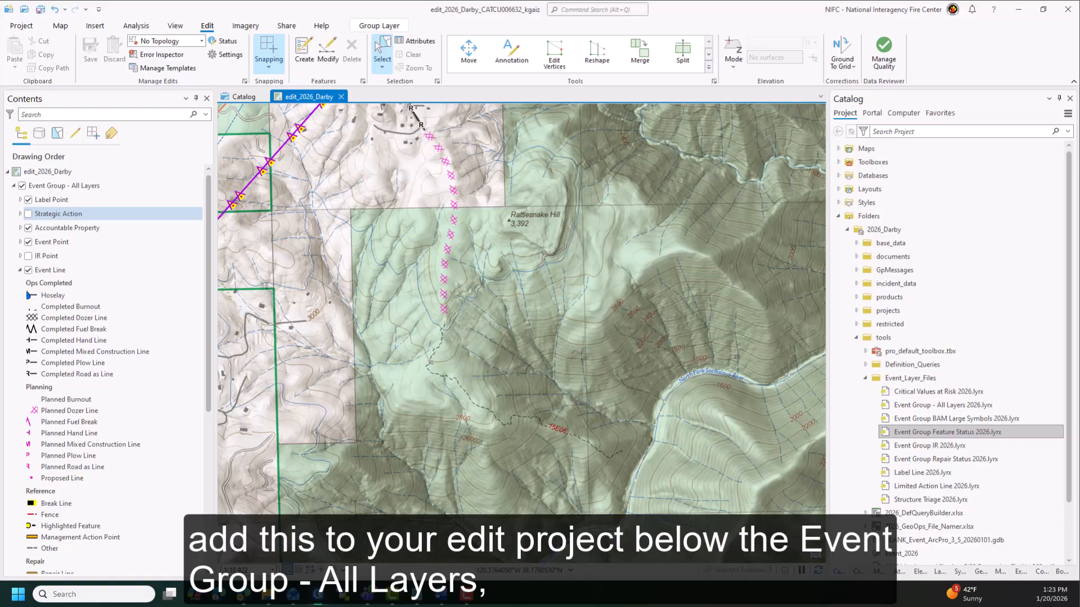
drag(113, 214, 145, 404)
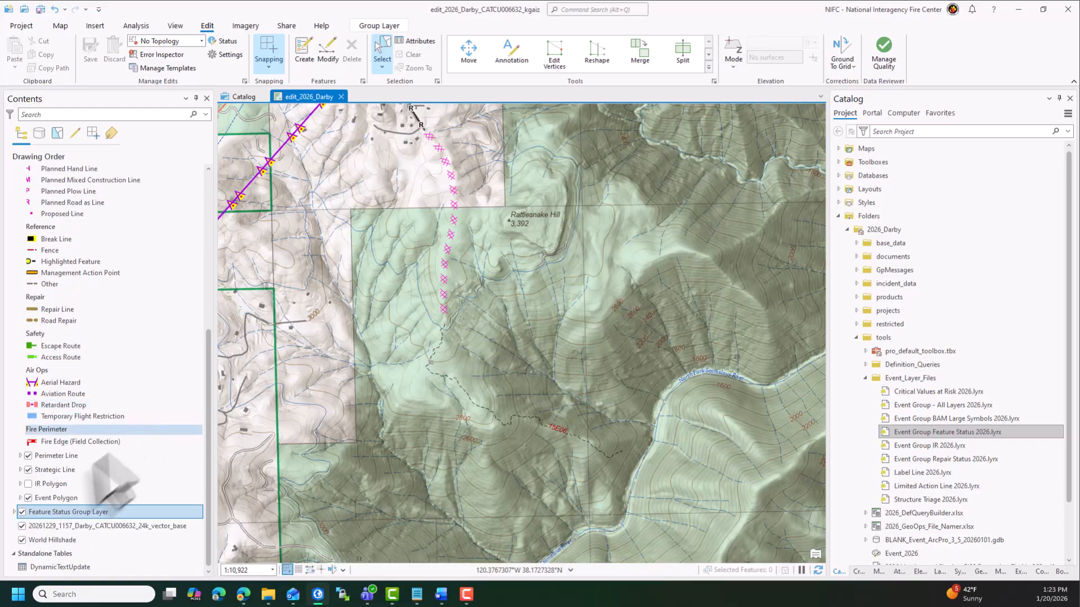
- Repair the broken Feature Status layers by pointing their data source to main.AccountableProperty in the Training_GISSEdit_NIFS_2026 geodatabase
click(14, 512)
scroll(12, 512, down, 3)
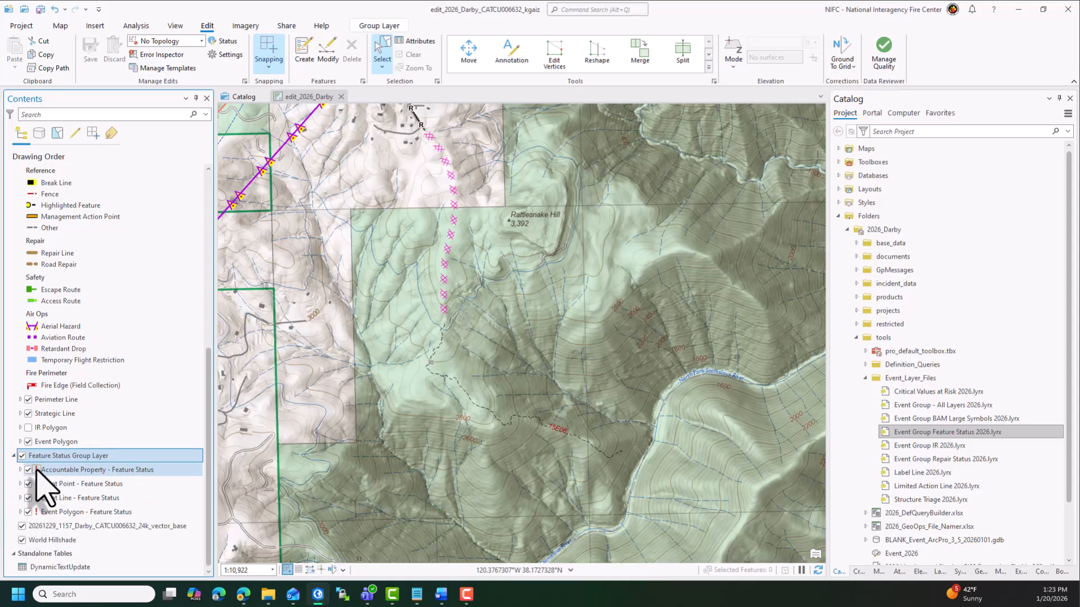
click(37, 470)
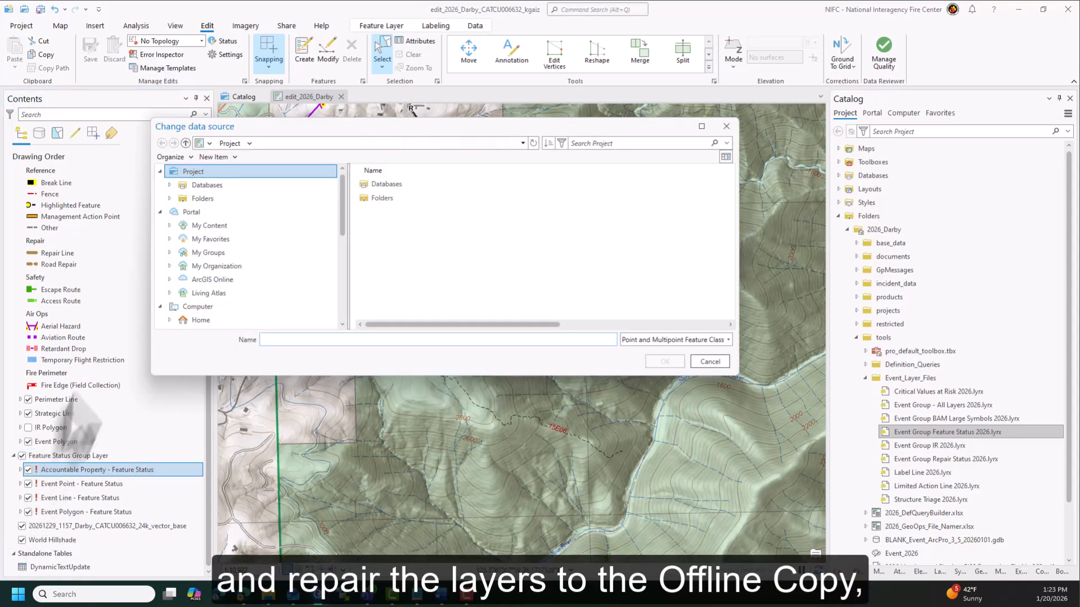
click(217, 186)
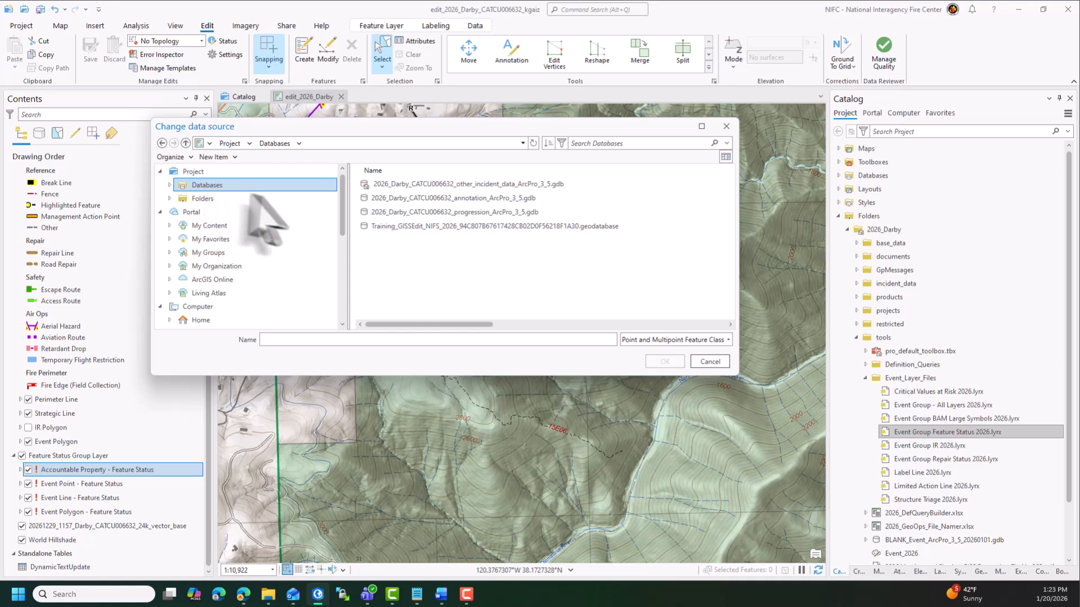
click(447, 227)
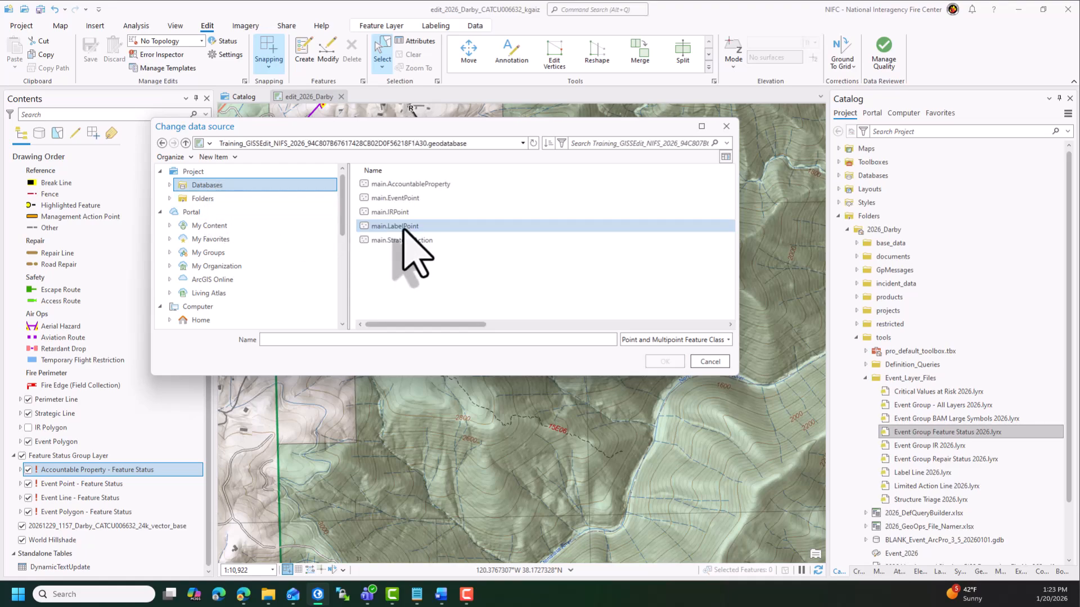
click(396, 184)
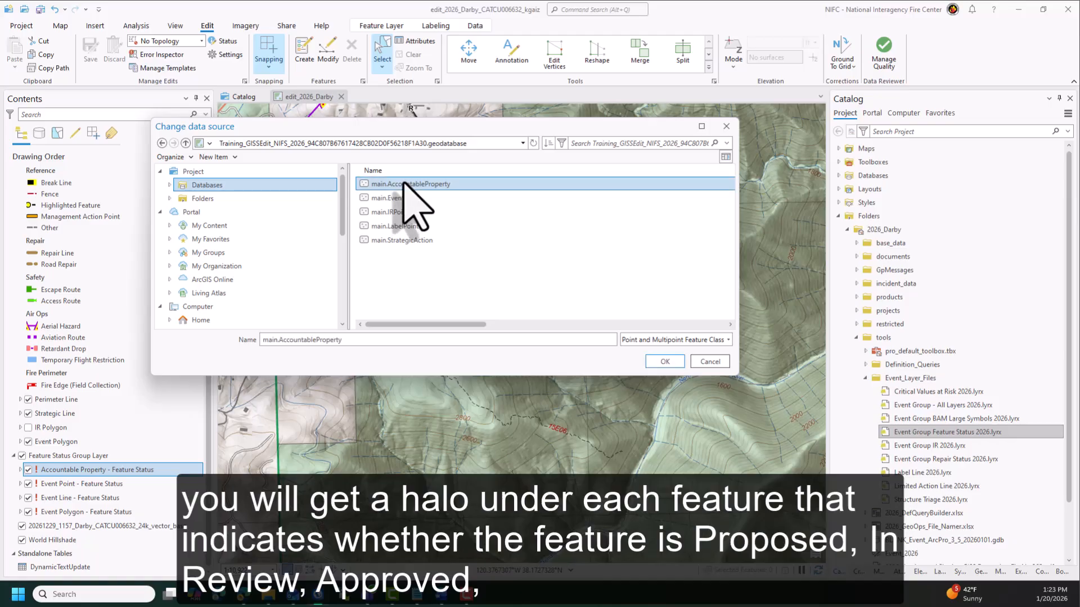
click(669, 362)
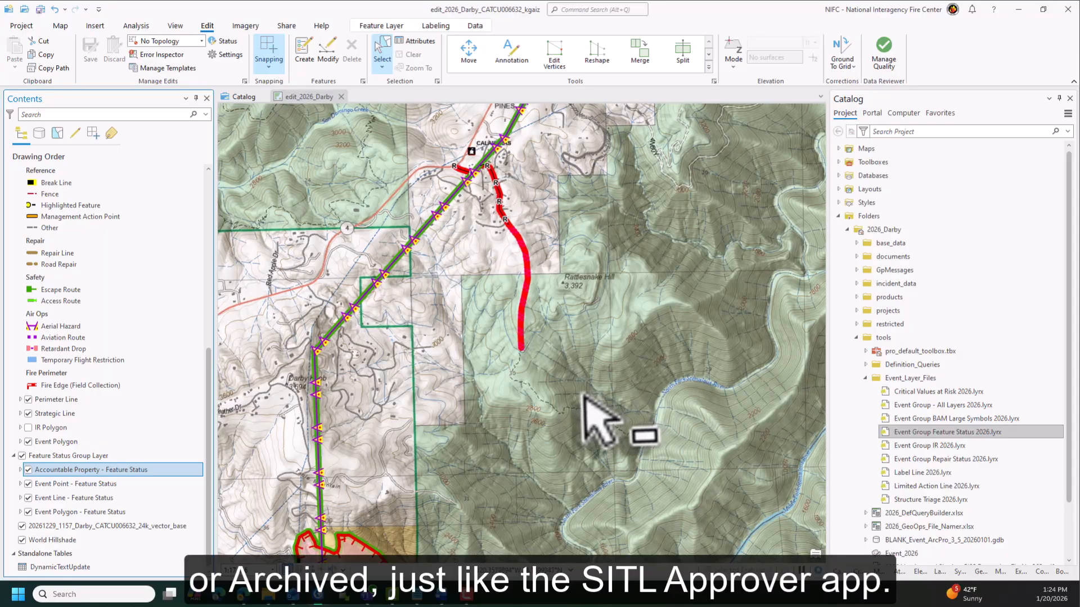
- Make all four Feature Status layers unselectable so only the Event Group layers can be selected
scroll(585, 398, down, 4)
drag(585, 398, 543, 317)
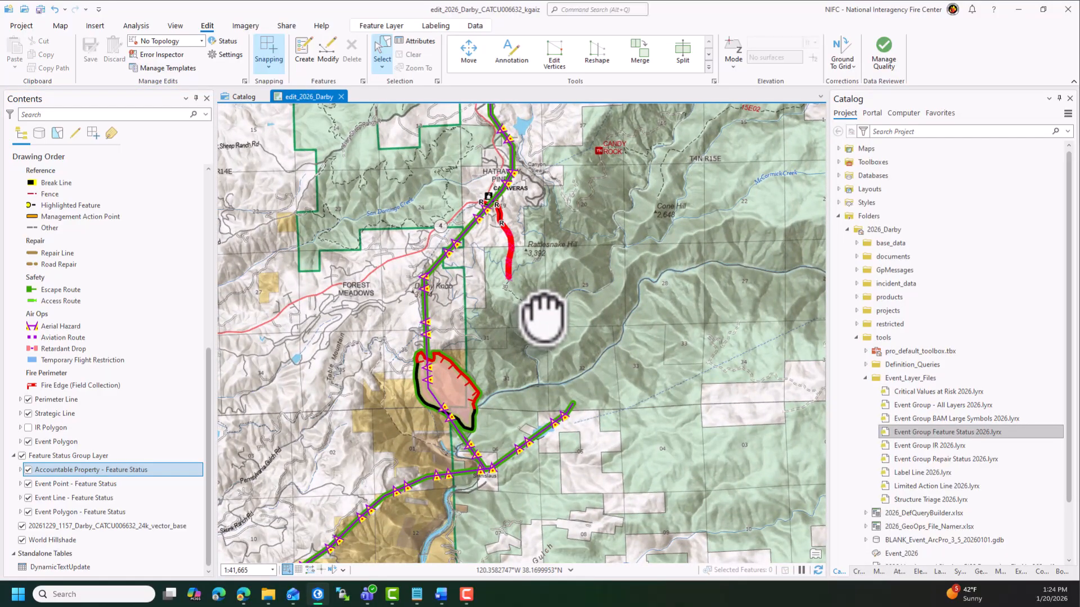
scroll(511, 241, up, 5)
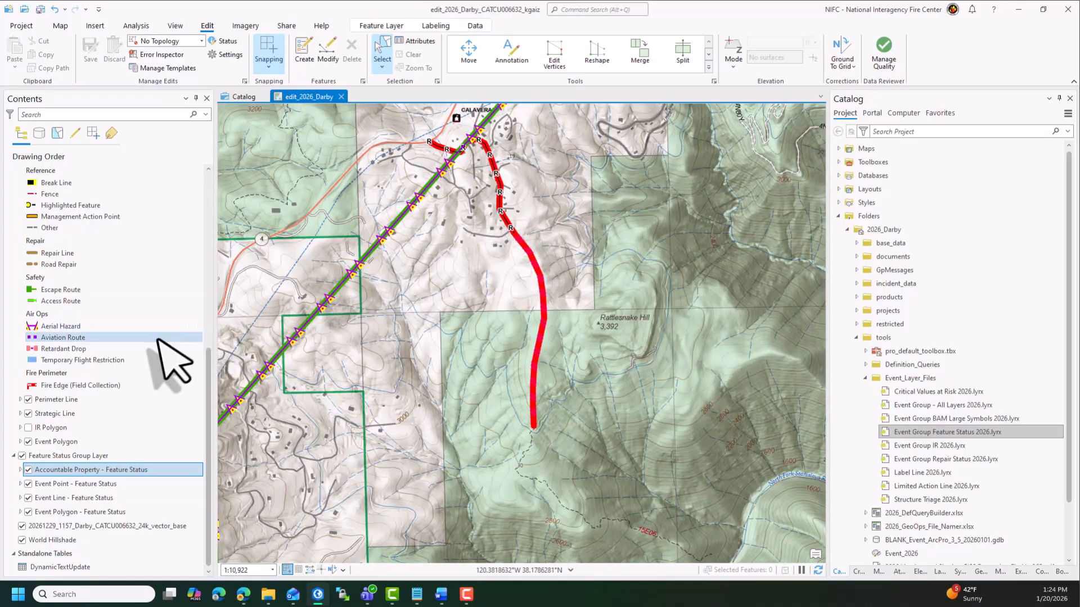
scroll(165, 363, up, 4)
scroll(166, 363, up, 5)
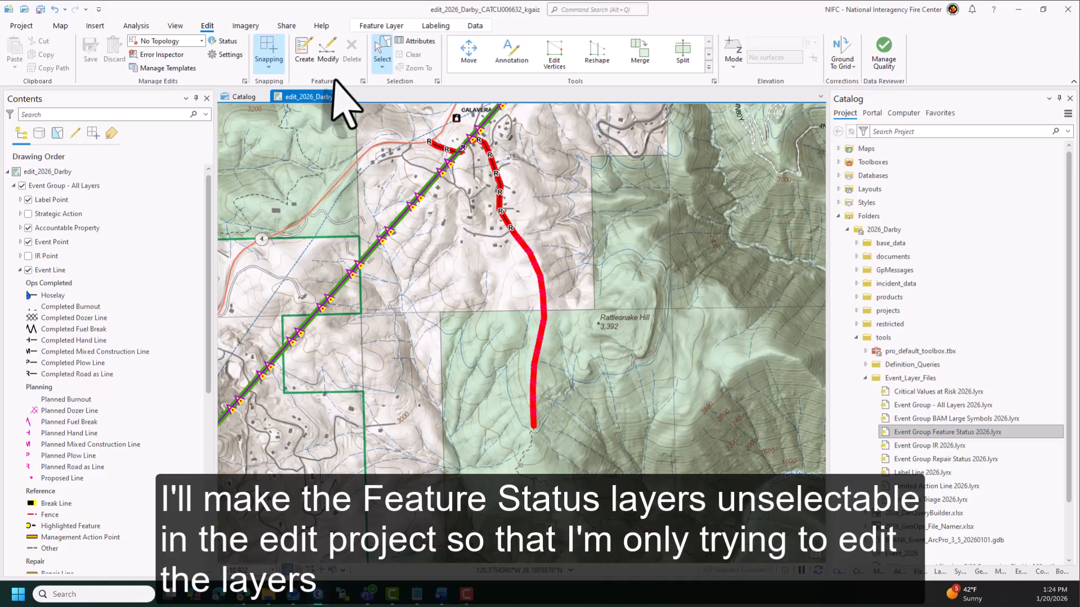
click(58, 134)
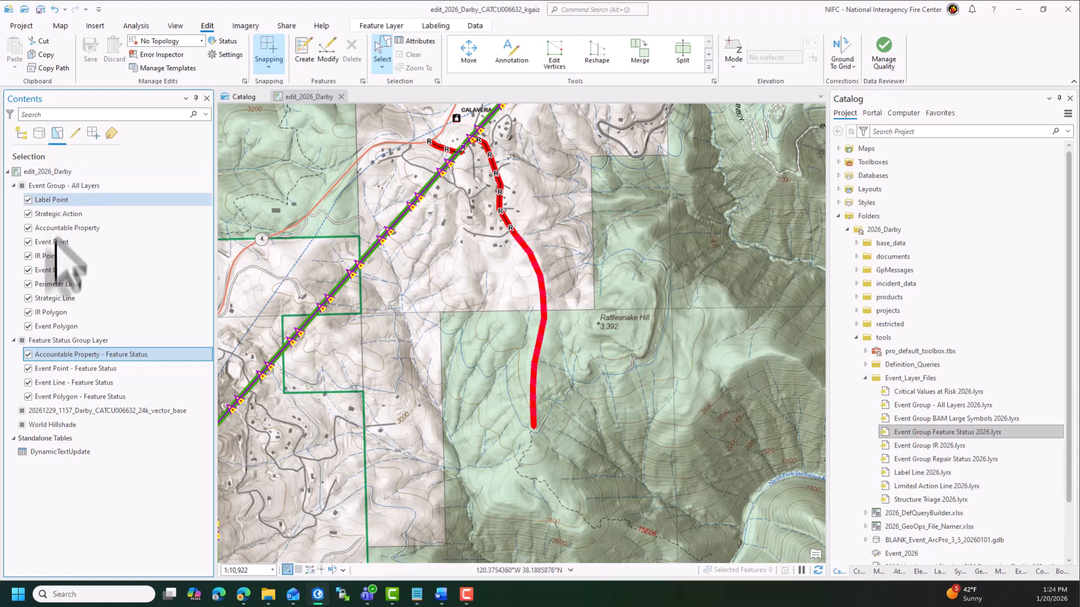
click(28, 355)
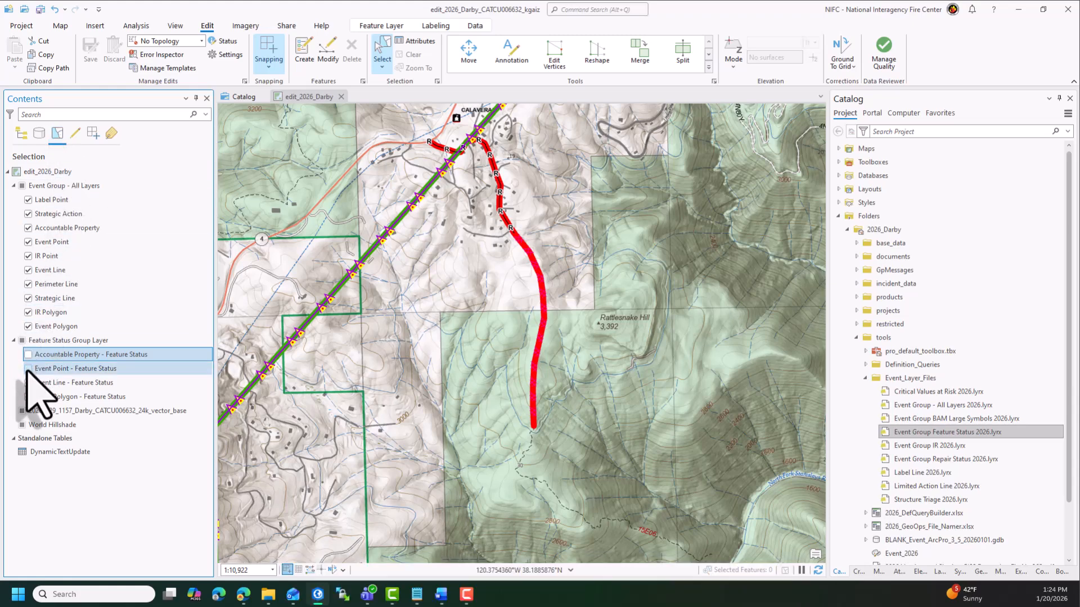
click(28, 383)
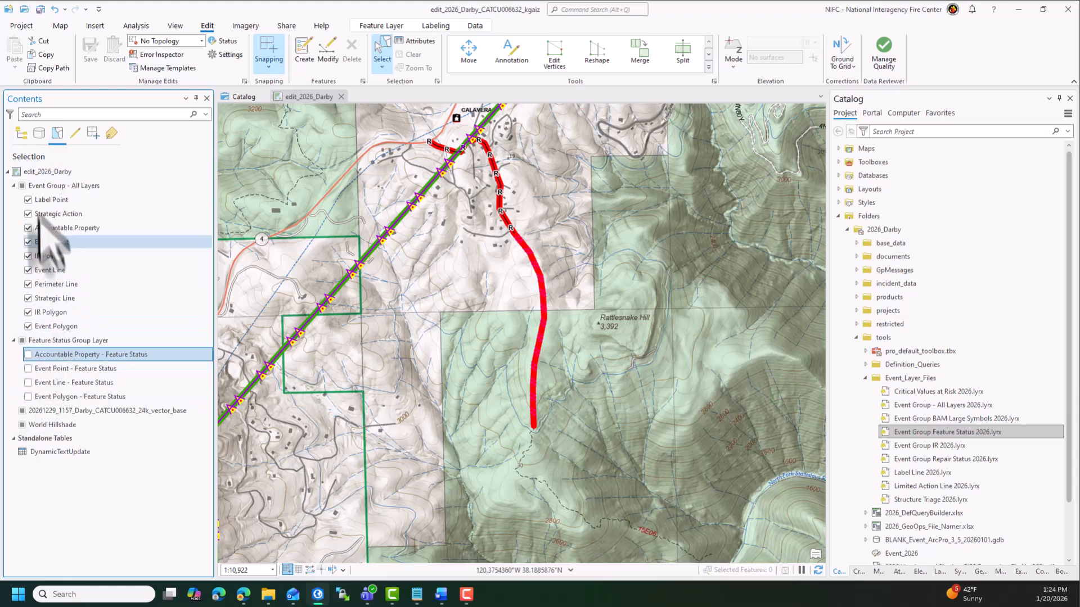
click(21, 135)
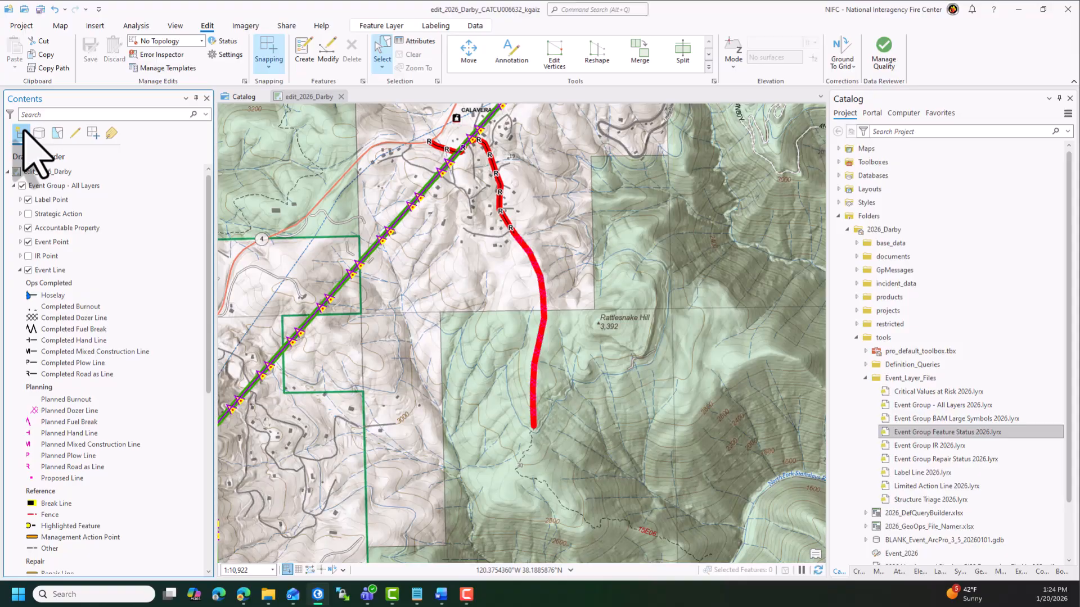
- Select the Completed Road as Line along Silver Saddle Drive and set its Feature Status to Approved
click(496, 157)
click(484, 168)
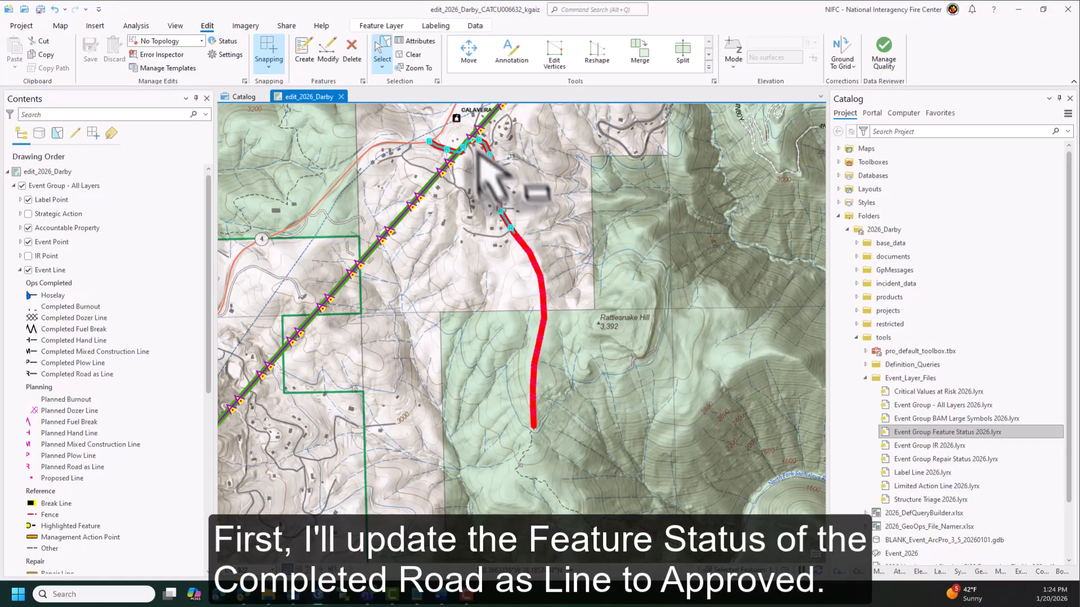
click(417, 43)
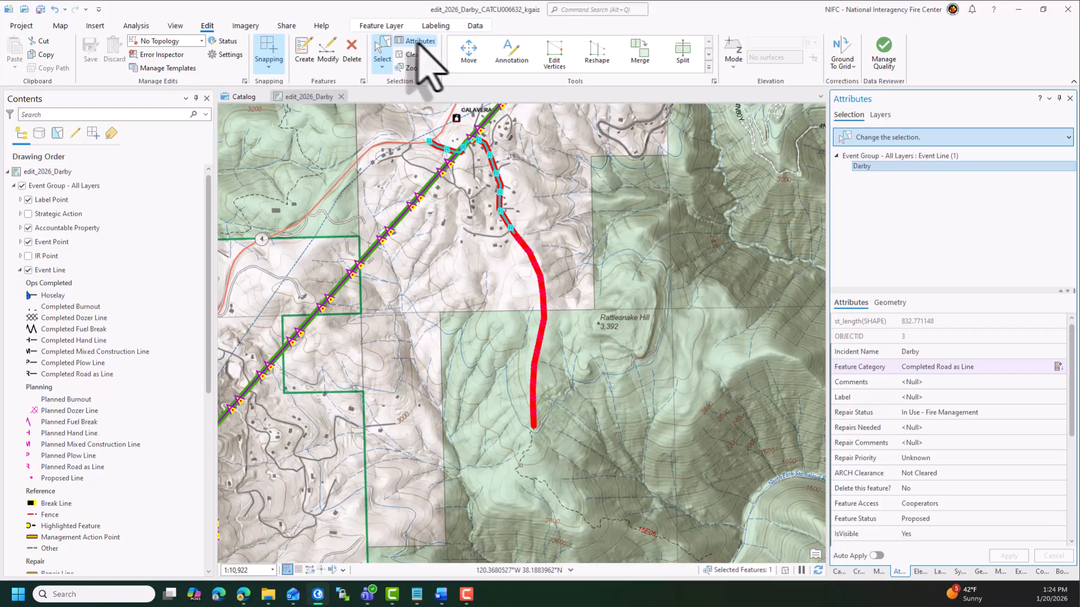
click(977, 519)
click(965, 520)
click(945, 541)
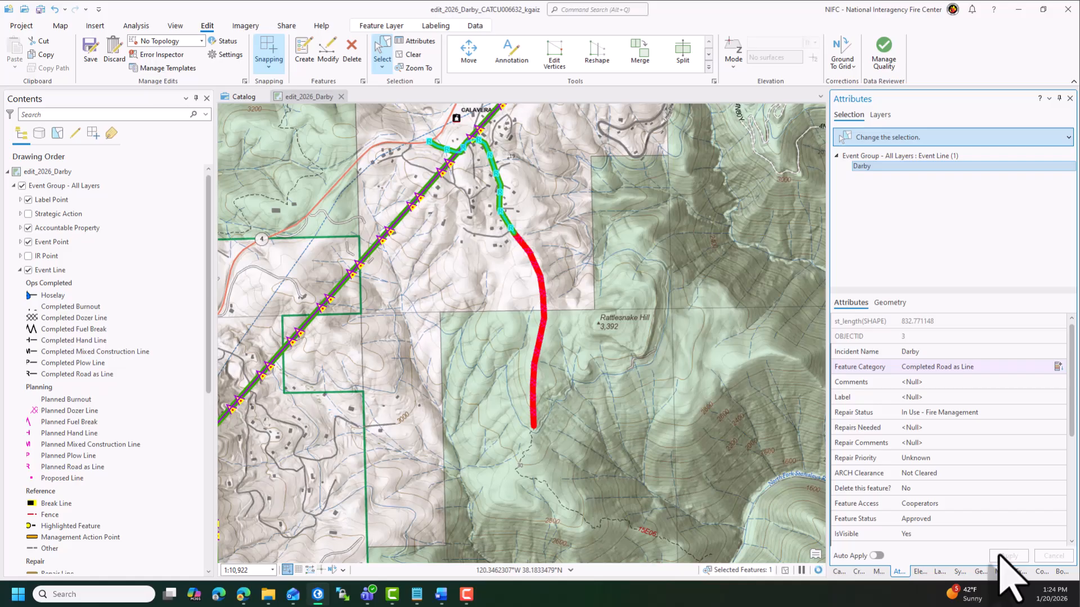
- Change the Planned Dozer Line's Feature Category to Completed Dozer Line, set its Feature Status to Approved, and apply
click(538, 268)
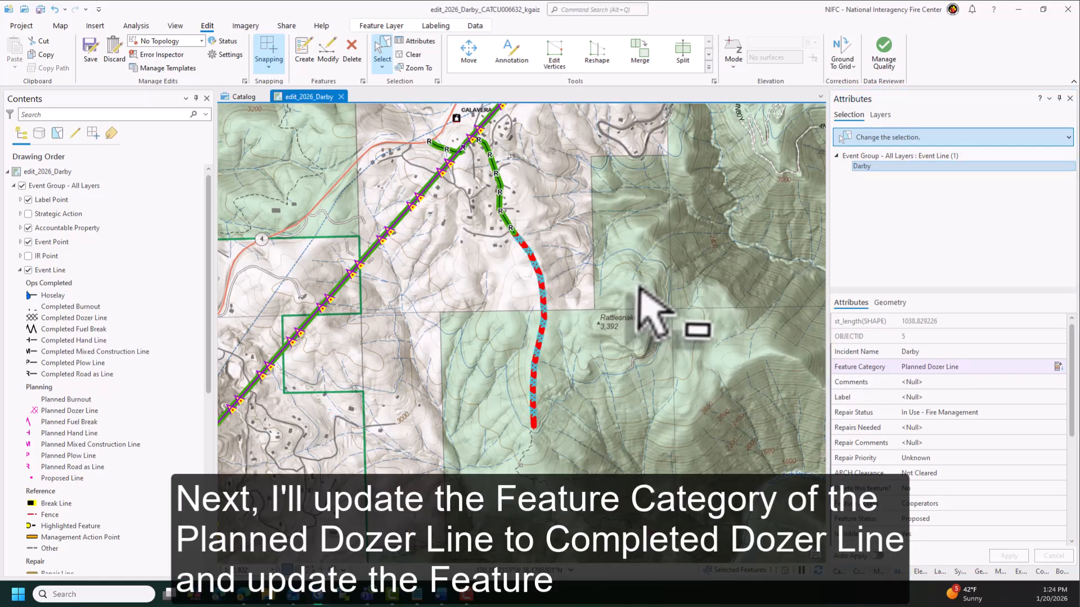
click(981, 369)
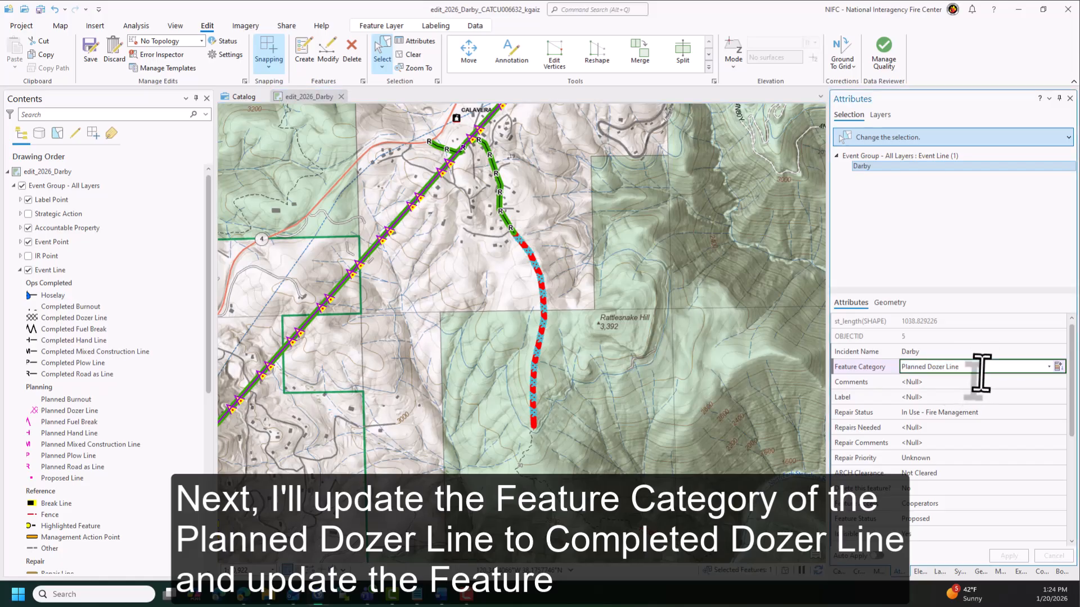
scroll(982, 373, up, 4)
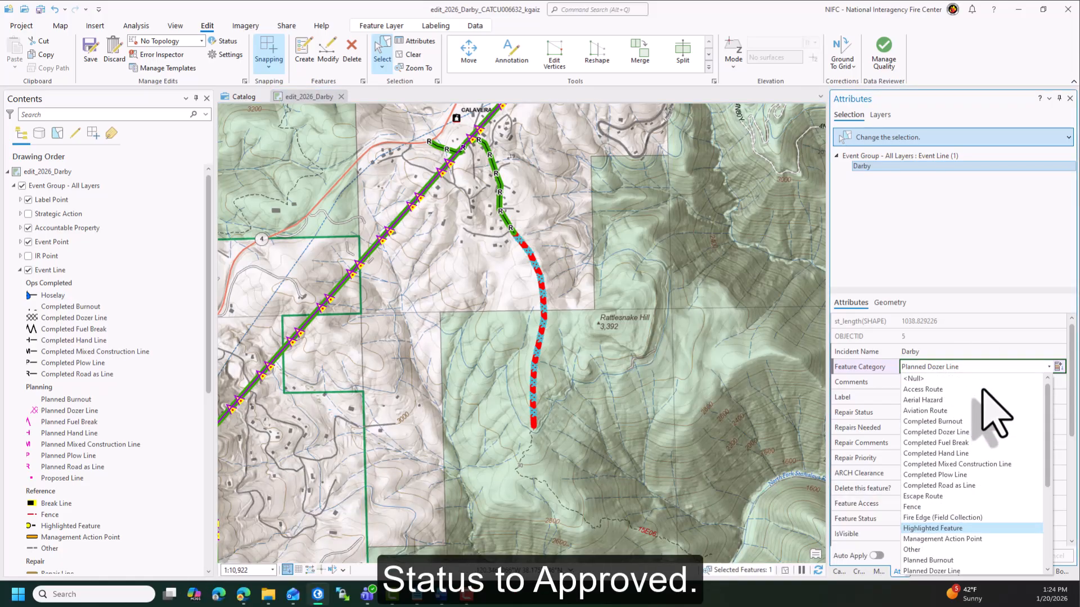
click(979, 433)
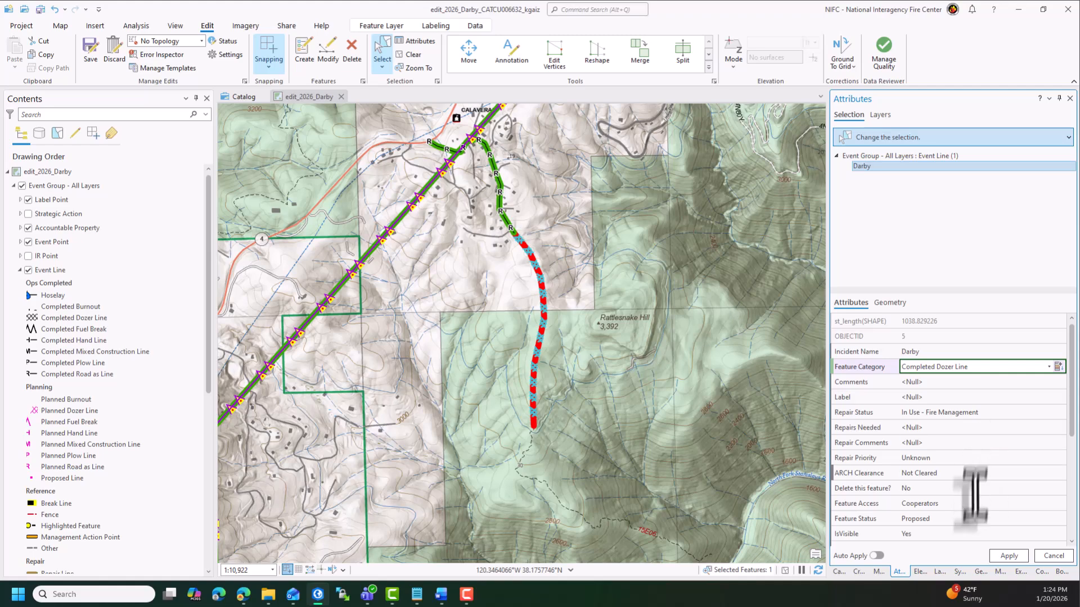
click(964, 520)
click(964, 520)
click(968, 541)
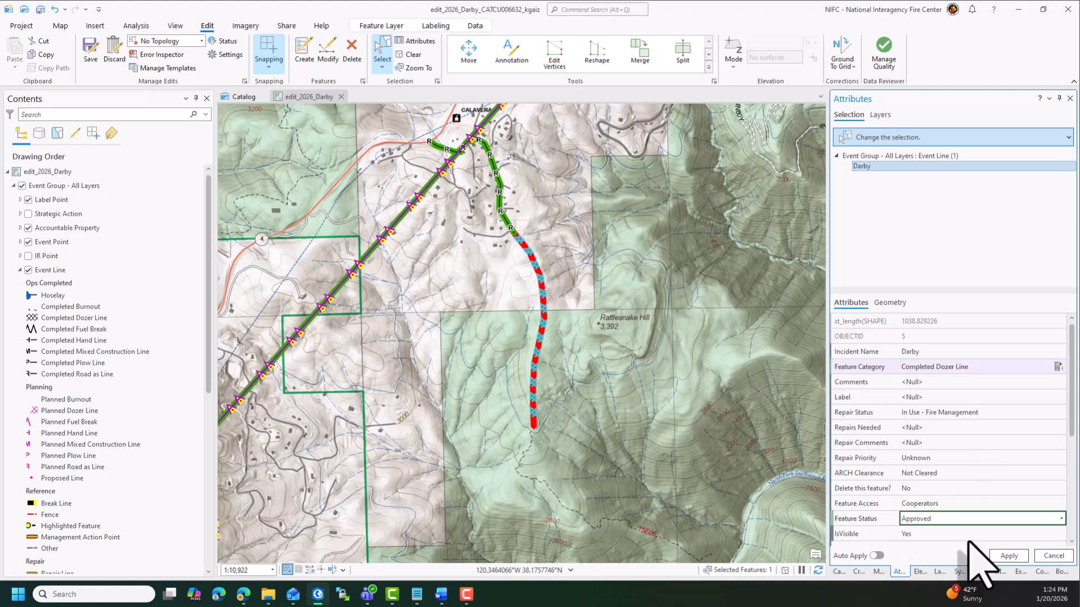
click(1009, 555)
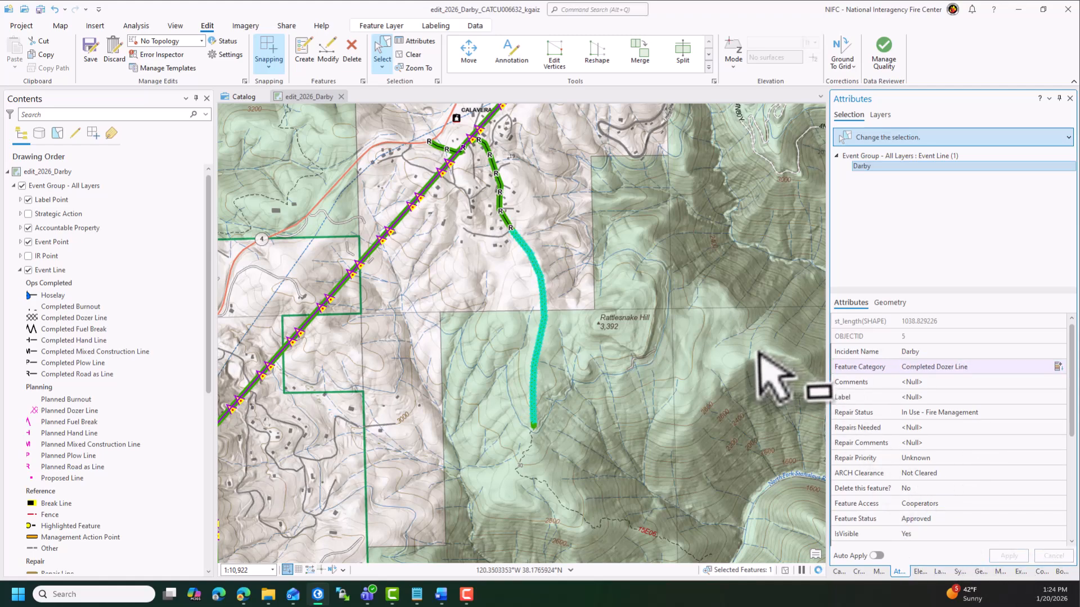
- Digitize a planned hand line with the Planned Hand Line template, starting at the dozer line's end and following the 15E06 trail
scroll(753, 495, up, 2)
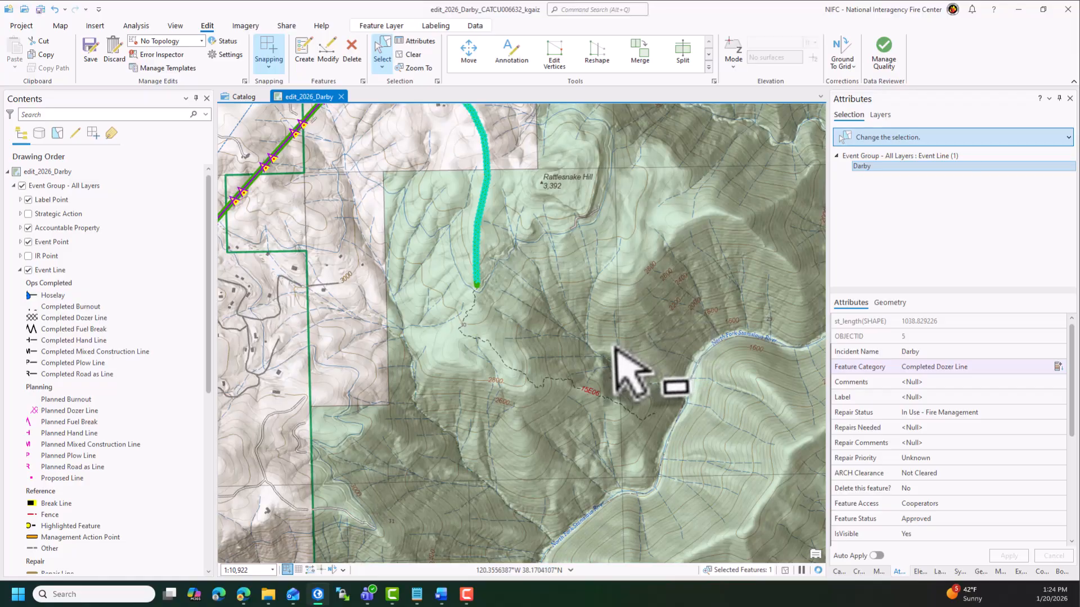
scroll(628, 374, up, 2)
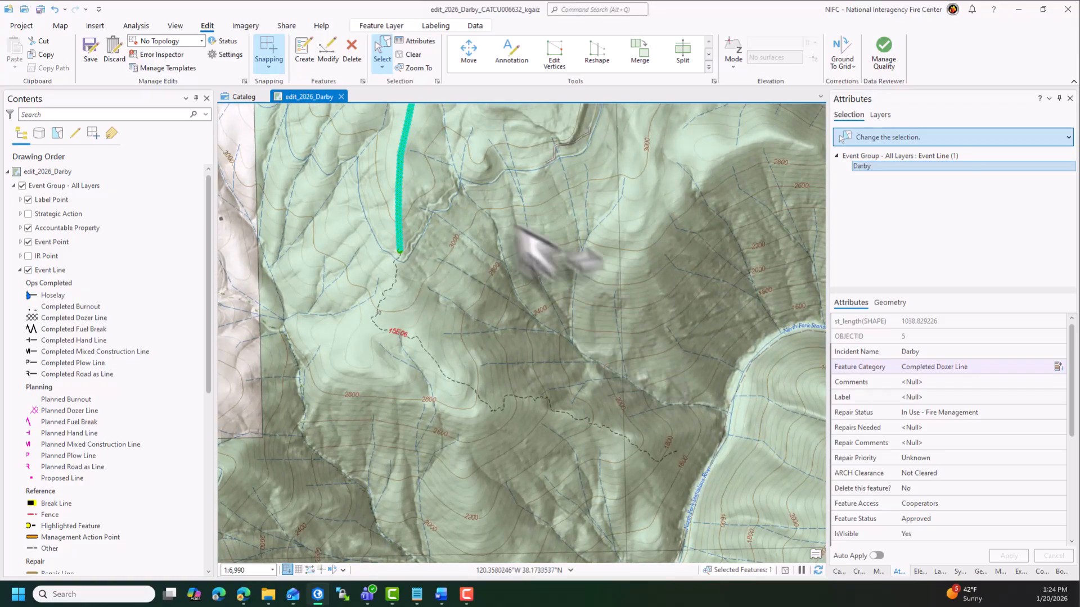
click(304, 52)
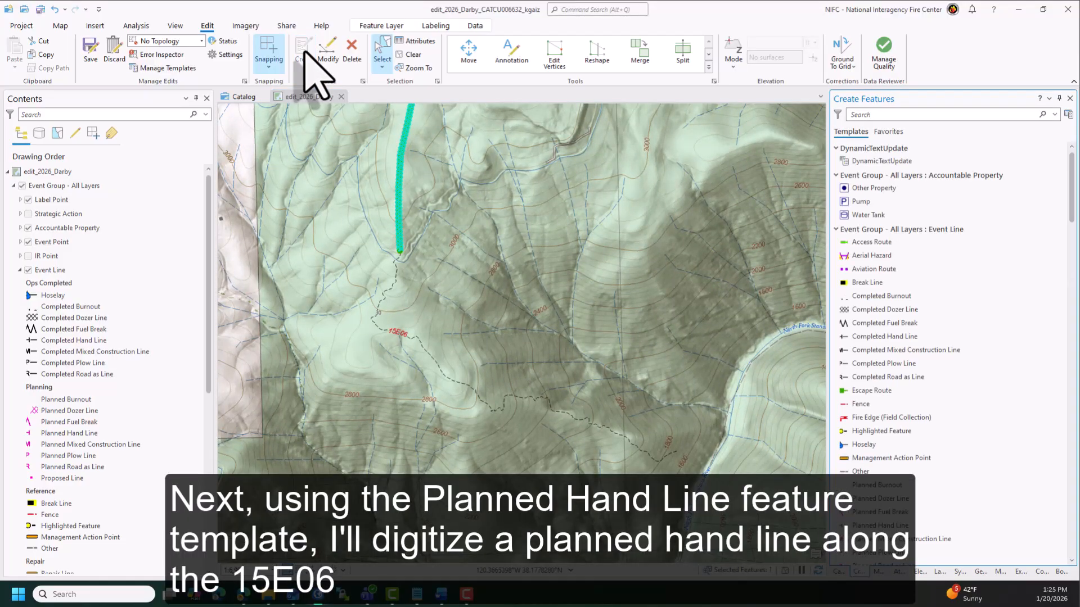
scroll(937, 315, down, 7)
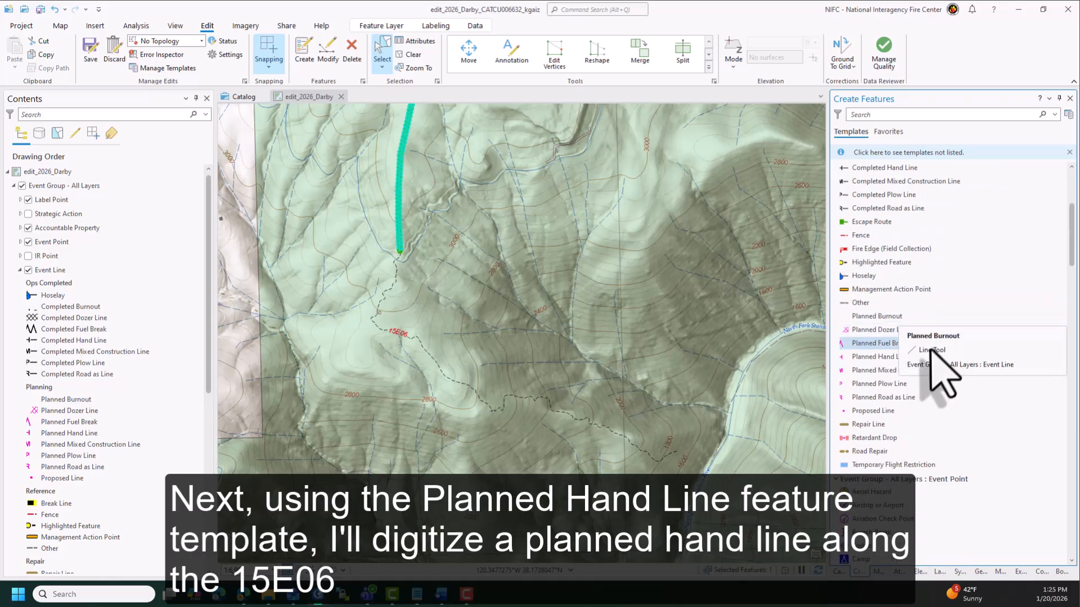
click(890, 358)
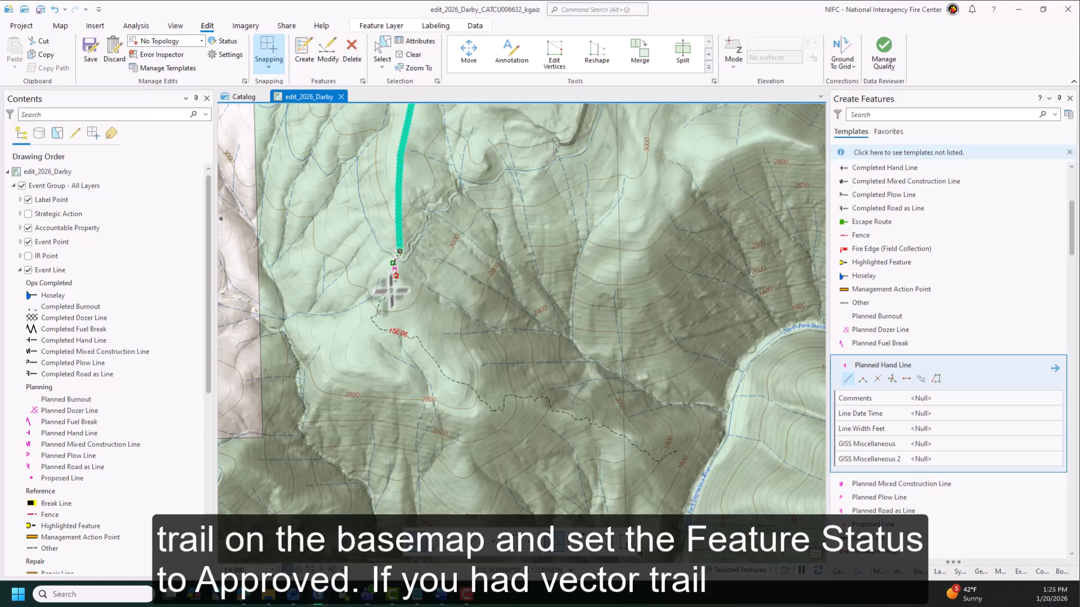
click(380, 331)
click(398, 332)
click(411, 337)
click(418, 336)
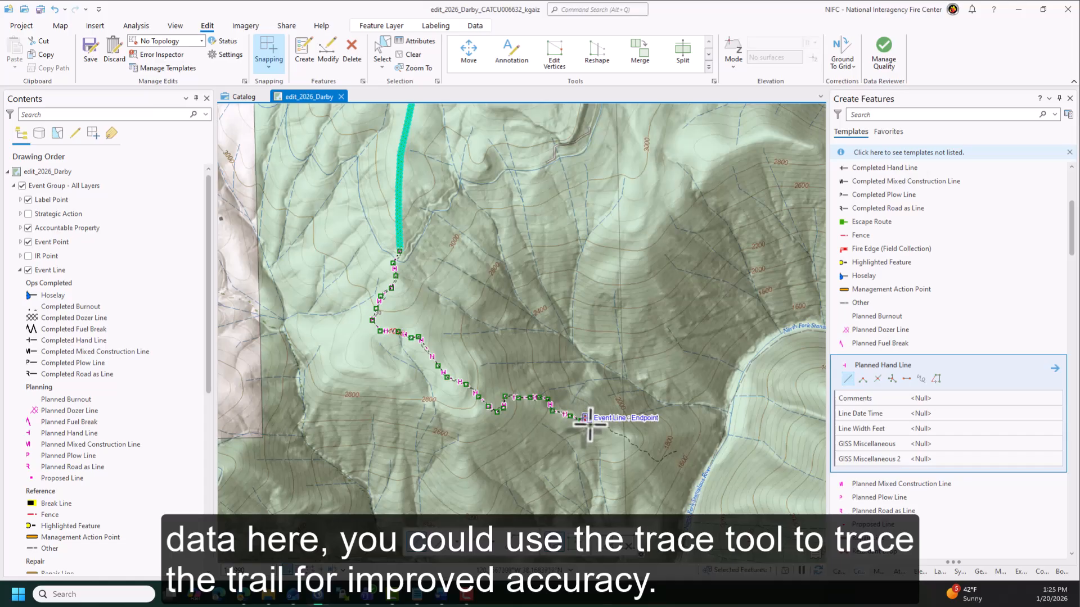
double_click(678, 450)
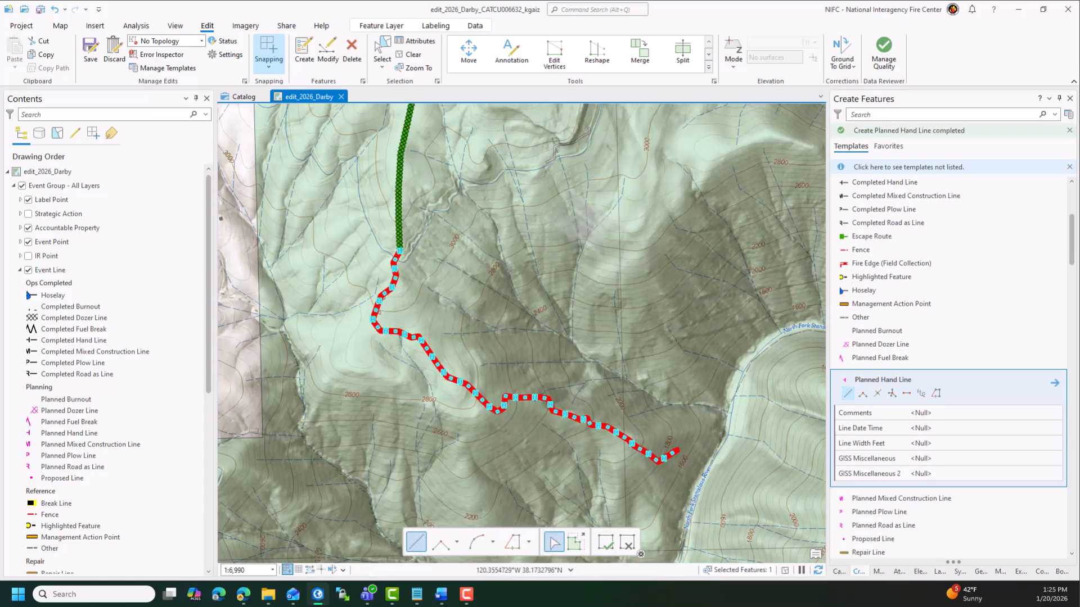
- Set the new planned hand line's Feature Status to Approved and apply the change
click(431, 40)
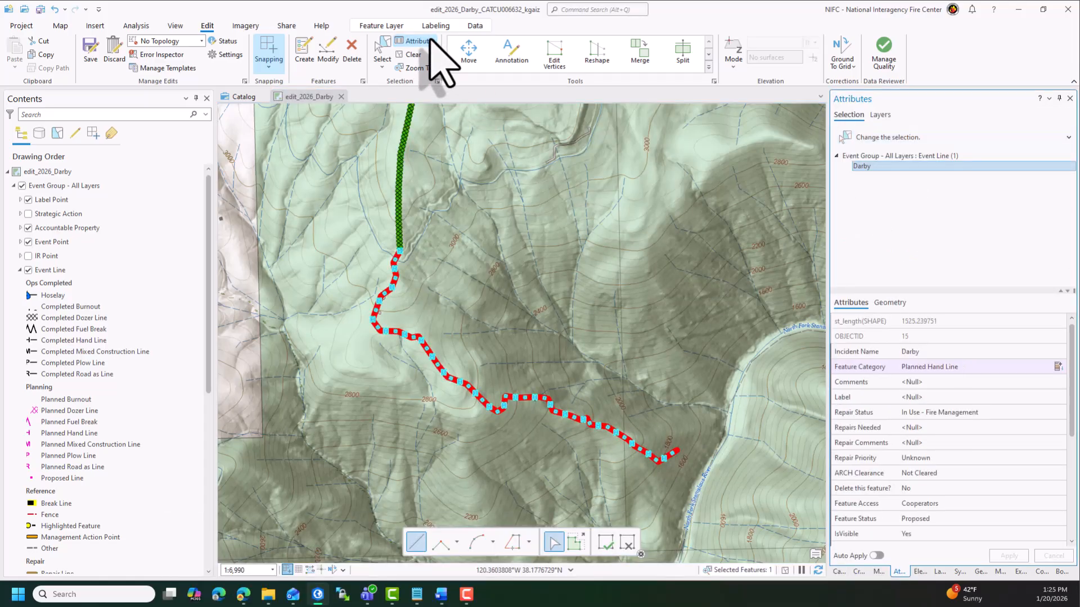
click(979, 517)
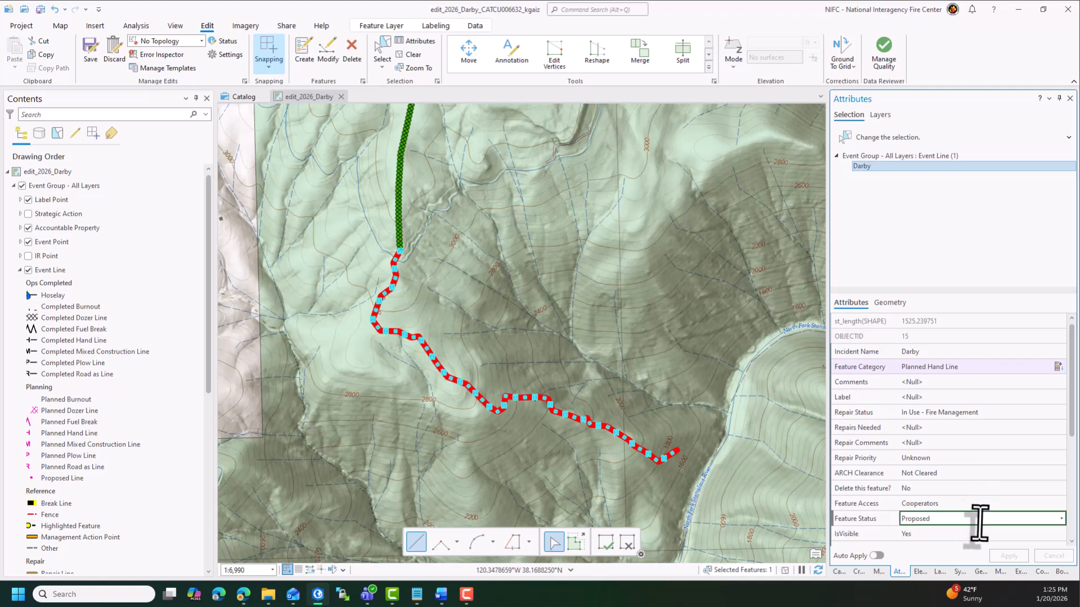
click(981, 518)
click(966, 542)
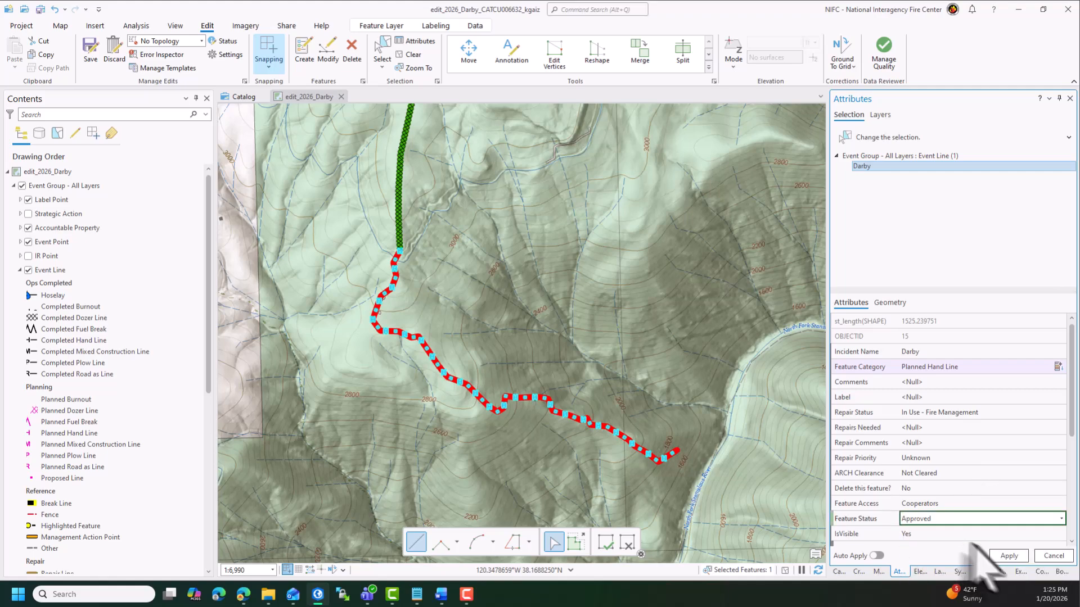
click(1003, 556)
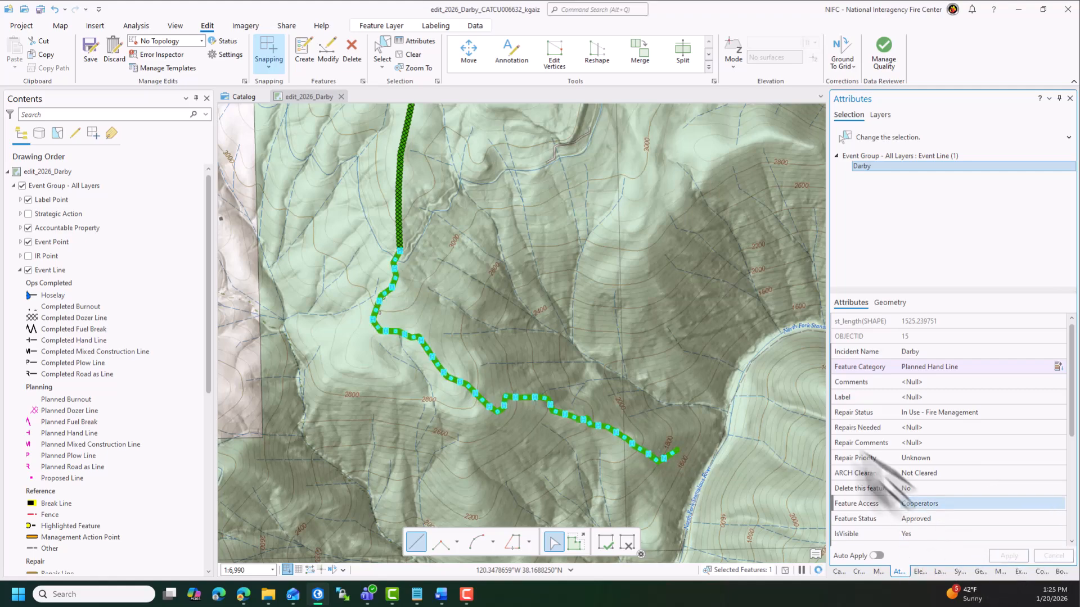
- Save all edits and clear the feature selection
click(89, 52)
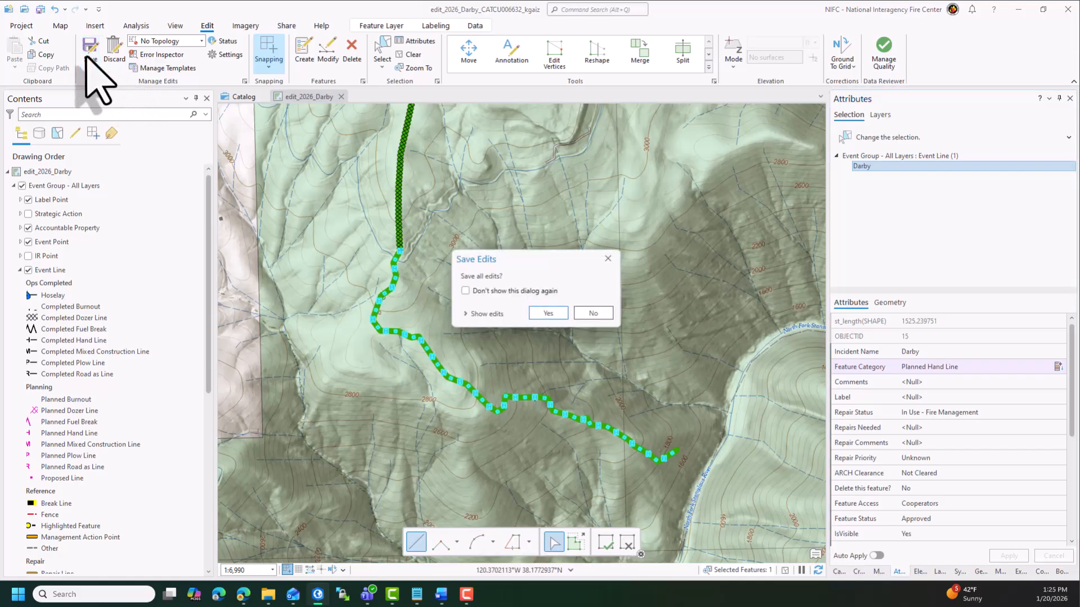
click(544, 314)
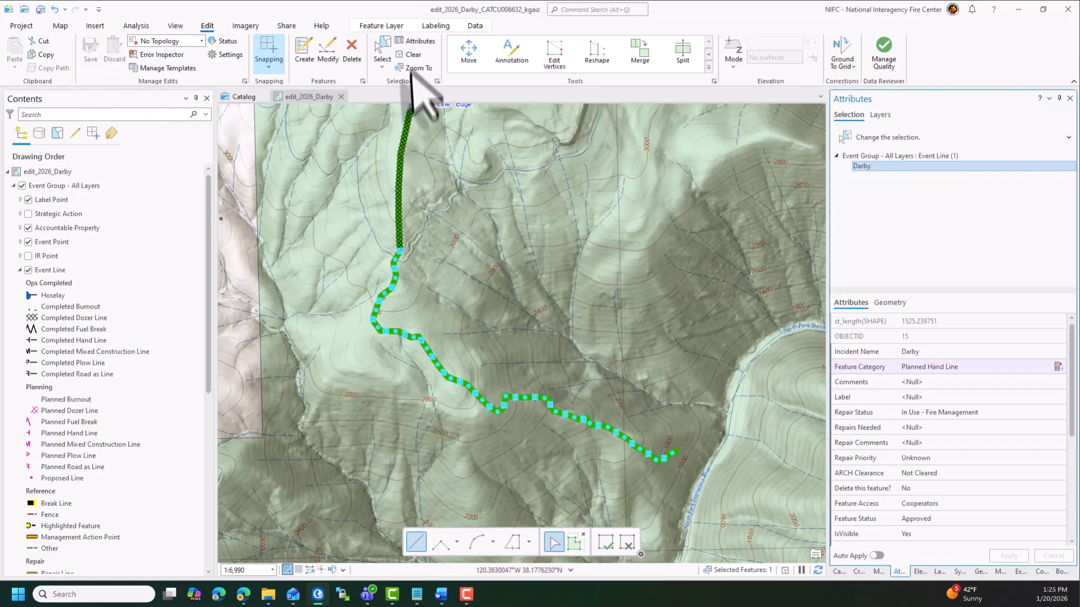
click(410, 55)
scroll(565, 352, down, 3)
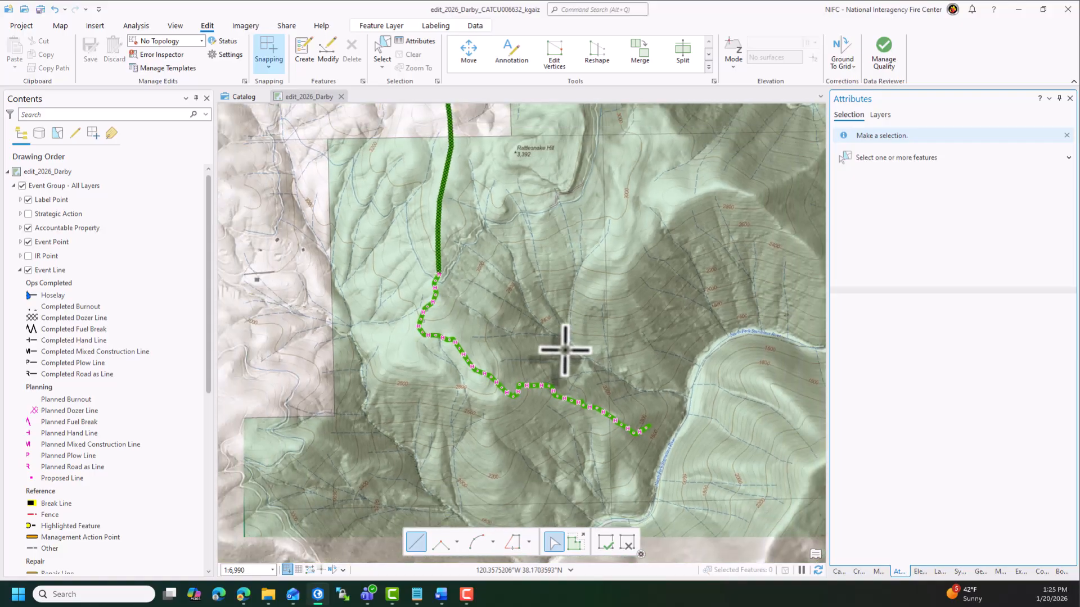
scroll(565, 351, down, 2)
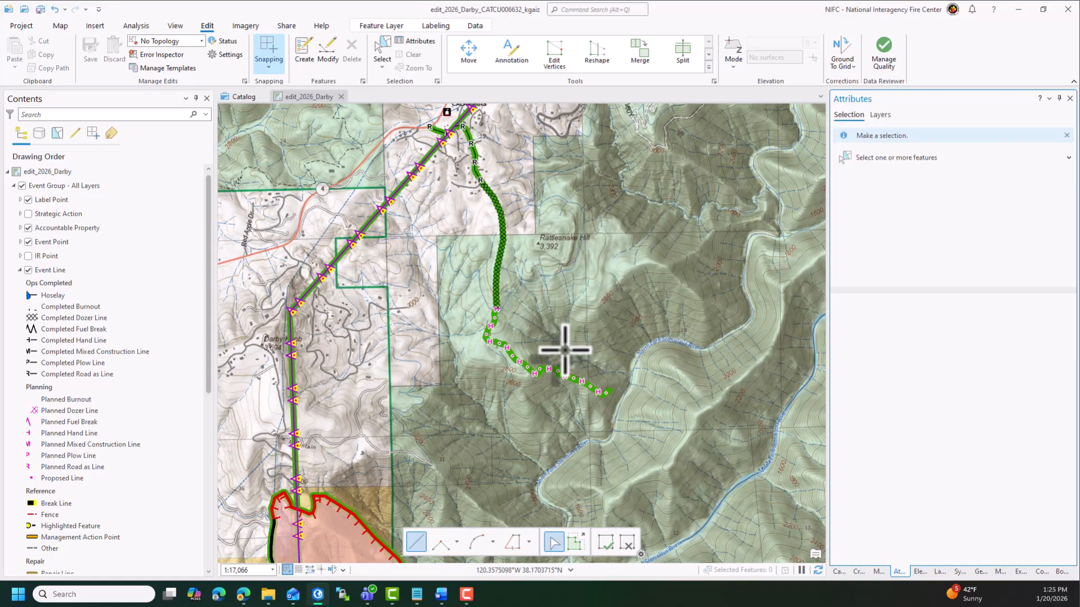